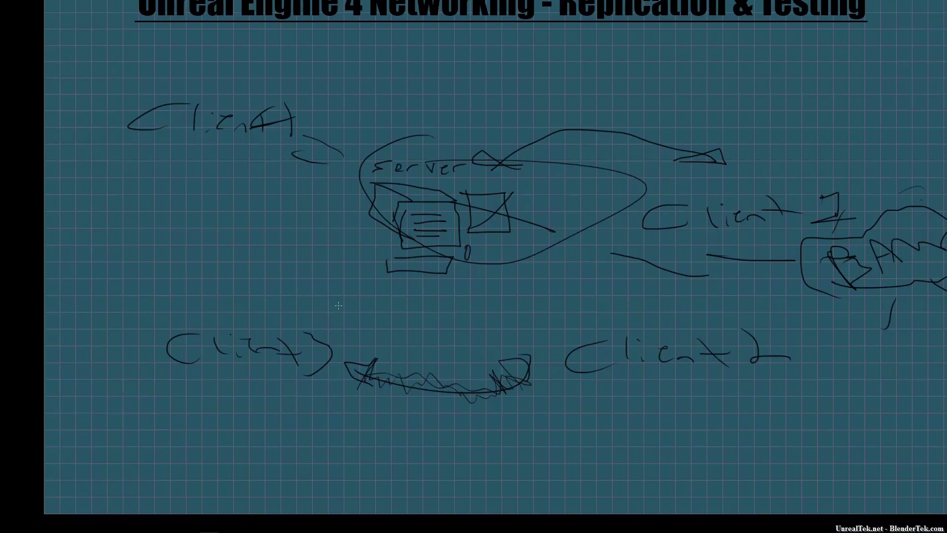
- Add strokes near the server and Client 1, then handwrite Sound and Particles at top right
left_click_drag(274, 344, 306, 326)
left_click_drag(617, 263, 673, 286)
mouse_move(750, 48)
left_mouse_down()
mouse_move(751, 67)
mouse_move(783, 60)
mouse_move(809, 68)
mouse_move(828, 47)
left_mouse_up()
mouse_move(718, 97)
left_mouse_down()
mouse_move(722, 118)
mouse_move(722, 110)
left_mouse_up()
mouse_move(760, 105)
left_mouse_down()
mouse_move(764, 113)
mouse_move(788, 103)
left_mouse_up()
mouse_move(801, 91)
left_mouse_down()
mouse_move(800, 114)
mouse_move(805, 102)
left_mouse_up()
mouse_move(811, 108)
left_mouse_down()
mouse_move(845, 93)
mouse_move(869, 112)
left_mouse_up()
left_click_drag(872, 89, 873, 116)
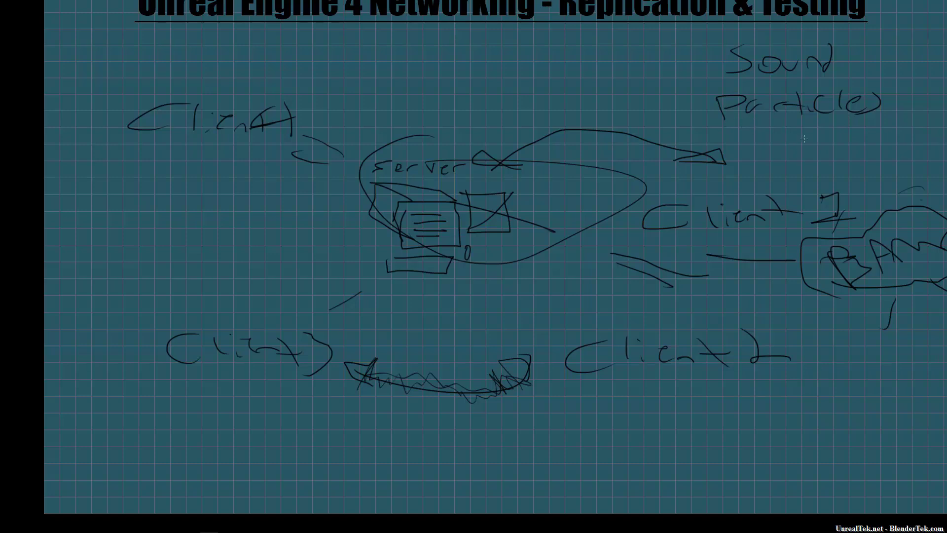
- Draw an up arrow from Client 1 toward Particles and retrace the server's arc
mouse_move(775, 184)
left_mouse_down()
mouse_move(774, 124)
mouse_move(754, 138)
mouse_move(792, 145)
mouse_move(771, 128)
left_mouse_up()
mouse_move(493, 163)
left_mouse_down()
mouse_move(588, 135)
mouse_move(687, 143)
mouse_move(565, 145)
mouse_move(495, 165)
mouse_move(558, 134)
mouse_move(679, 143)
mouse_move(527, 154)
left_mouse_up()
mouse_move(456, 139)
left_mouse_down()
mouse_move(541, 173)
mouse_move(484, 149)
mouse_move(489, 188)
mouse_move(539, 168)
mouse_move(486, 175)
mouse_move(553, 166)
mouse_move(489, 180)
mouse_move(548, 165)
mouse_move(479, 154)
mouse_move(536, 163)
mouse_move(650, 146)
mouse_move(734, 148)
mouse_move(671, 168)
mouse_move(737, 146)
mouse_move(673, 159)
mouse_move(726, 146)
mouse_move(676, 159)
mouse_move(735, 148)
mouse_move(723, 149)
mouse_move(737, 167)
mouse_move(741, 160)
left_mouse_up()
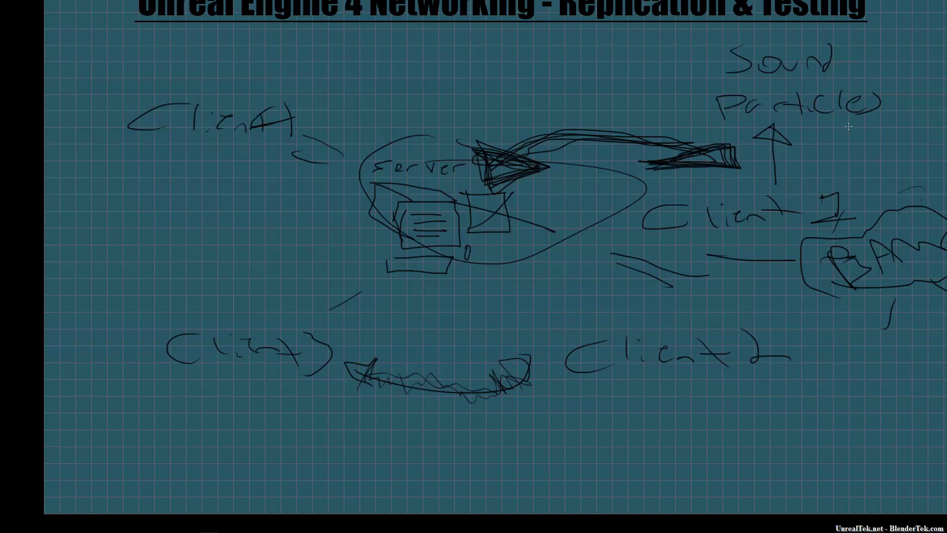
- Write GUI right of the up arrow and loop a line around Server and its arrowhead
mouse_move(847, 129)
left_mouse_down()
mouse_move(822, 143)
mouse_move(899, 130)
mouse_move(915, 140)
left_mouse_up()
mouse_move(491, 132)
left_mouse_down()
mouse_move(416, 132)
mouse_move(540, 197)
mouse_move(411, 145)
mouse_move(406, 178)
left_mouse_up()
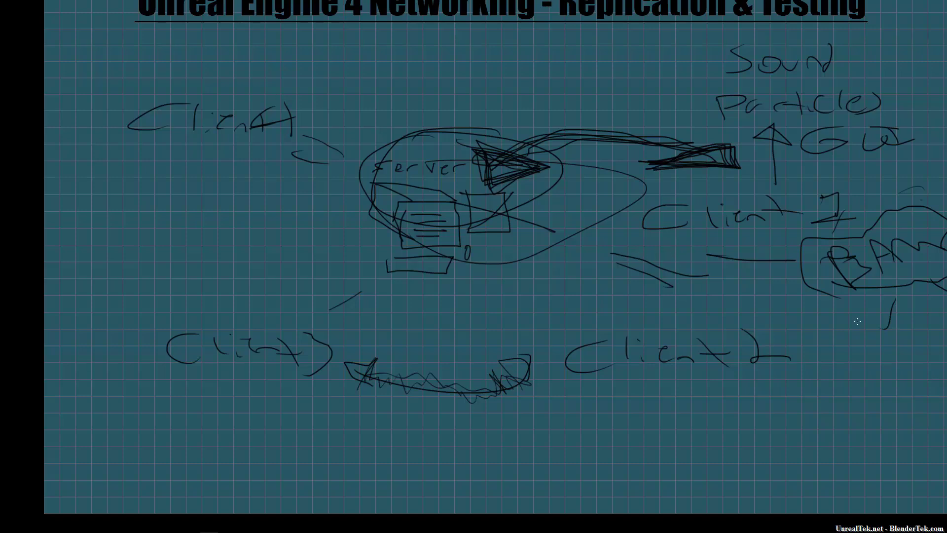
- Check the brush size and blend-mode menus, then circle the 0 and scribble in the box below the server
right_click(777, 328)
key("Escape")
right_click(712, 284, "shift")
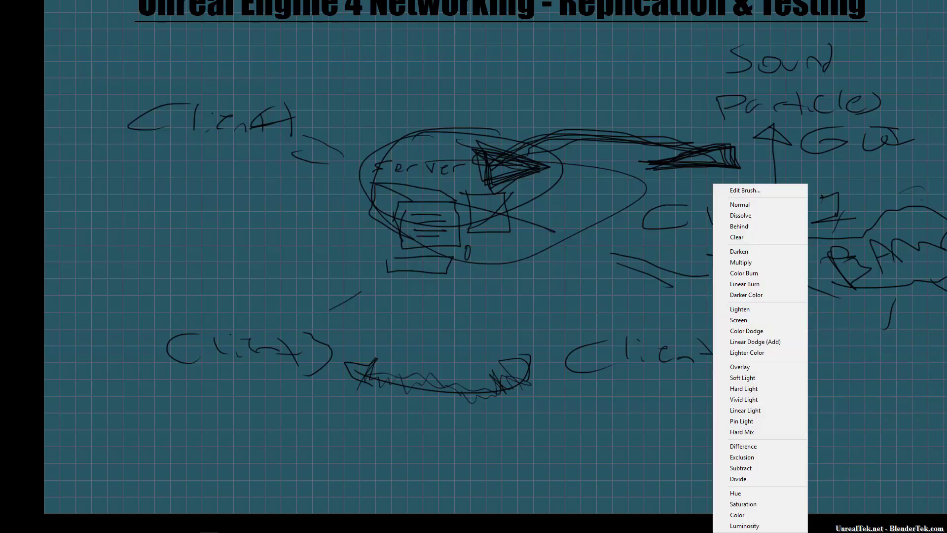
key("Escape")
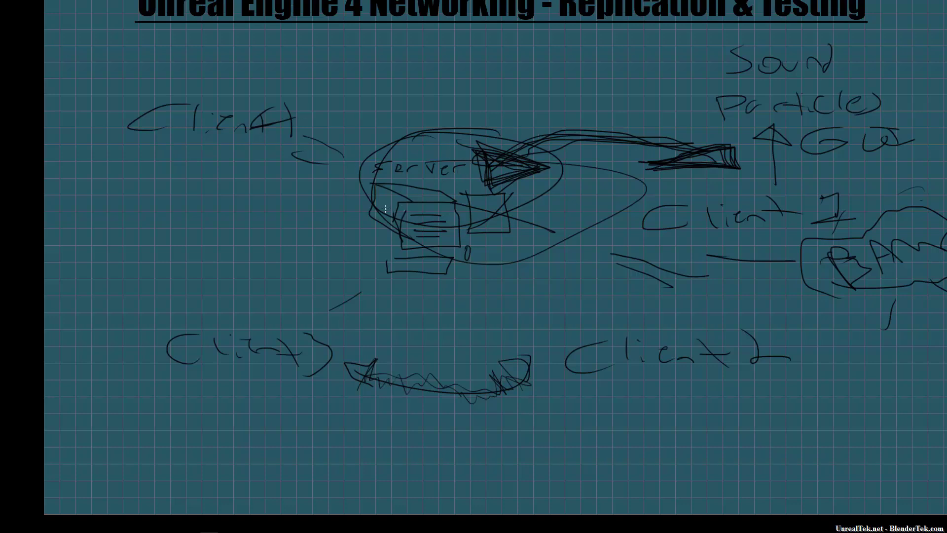
mouse_move(470, 248)
left_mouse_down()
mouse_move(468, 268)
mouse_move(469, 247)
left_mouse_up()
left_click_drag(405, 269, 424, 269)
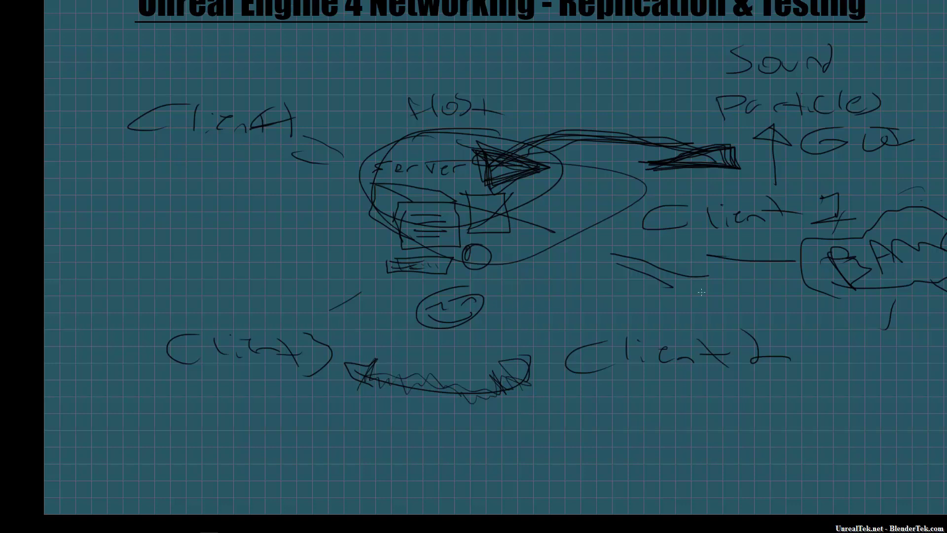
- Draw an arrowhead right of the server pointing toward Client 2
mouse_move(648, 285)
left_mouse_down()
mouse_move(691, 292)
mouse_move(646, 286)
left_mouse_up()
mouse_move(600, 263)
left_mouse_down()
mouse_move(638, 263)
mouse_move(607, 273)
left_mouse_up()
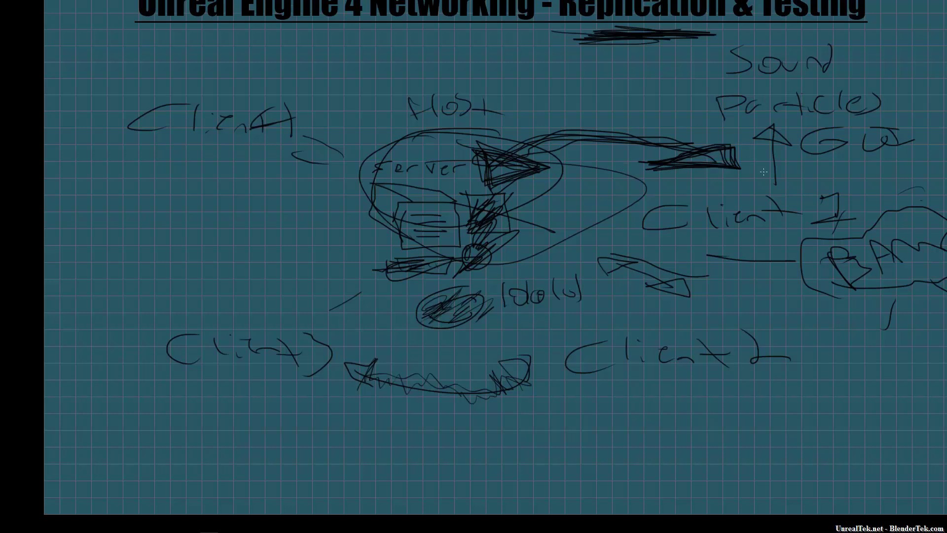
- Lengthen the arrow under Particles downward
left_click_drag(776, 180, 776, 185)
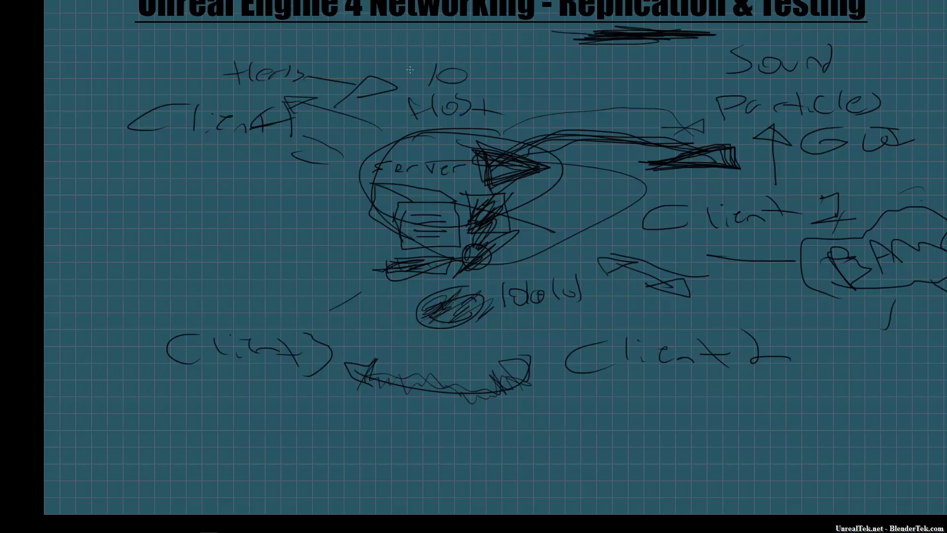
- Draw an arc at the top of the sketch, above the Hello arrow
left_click_drag(299, 61, 380, 58)
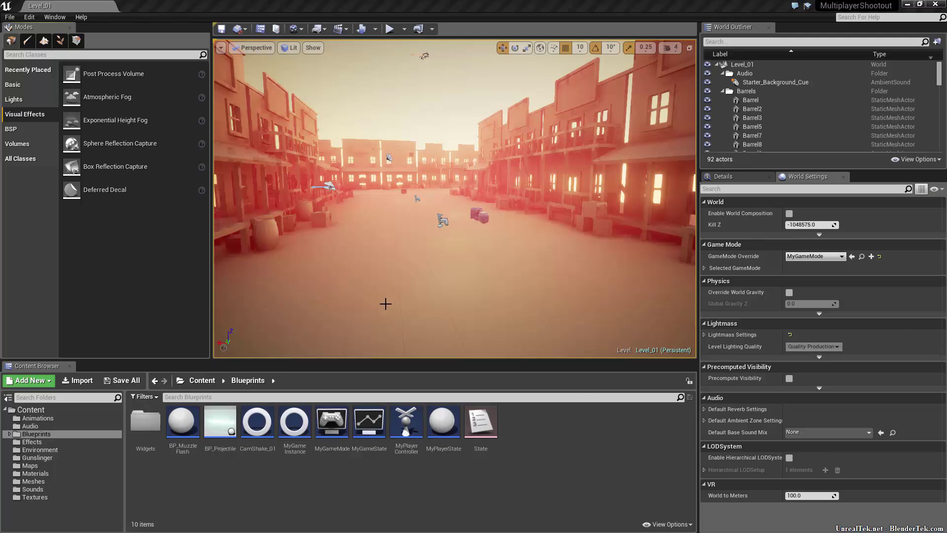
- Drag the splitter beside the Level_01 viewport left to widen the viewport
left_click_drag(207, 200, 159, 235)
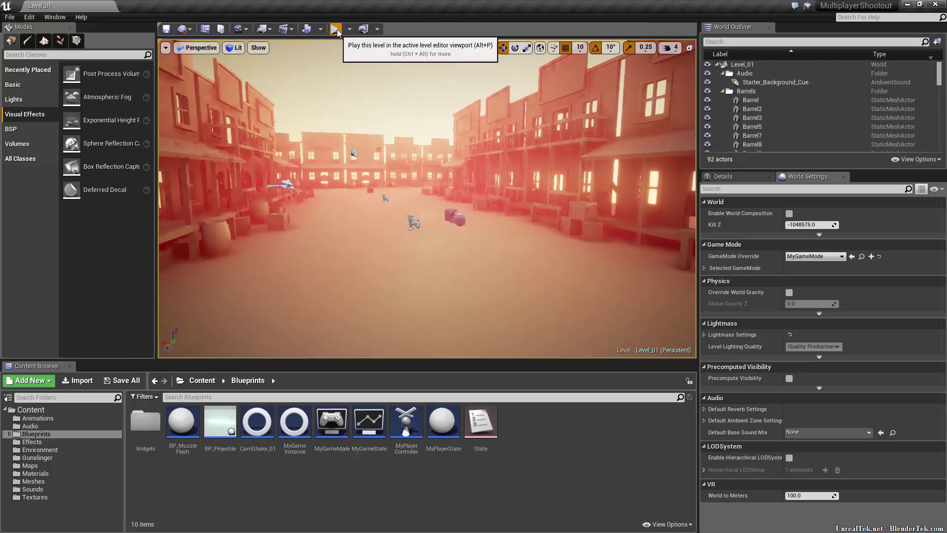
- Test-play Level_01, then turn off Use Small Tool Bar Icons in Editor Preferences
left_click(334, 29)
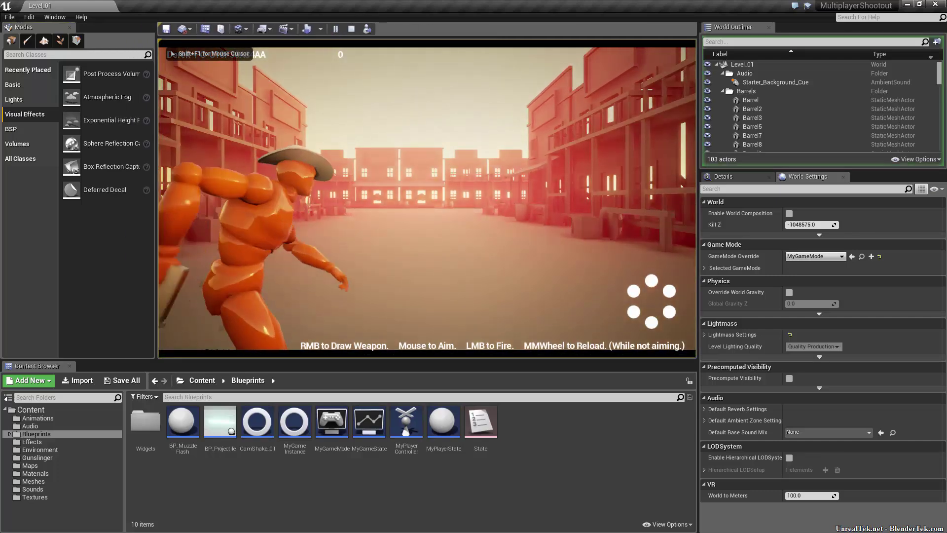
key("Escape")
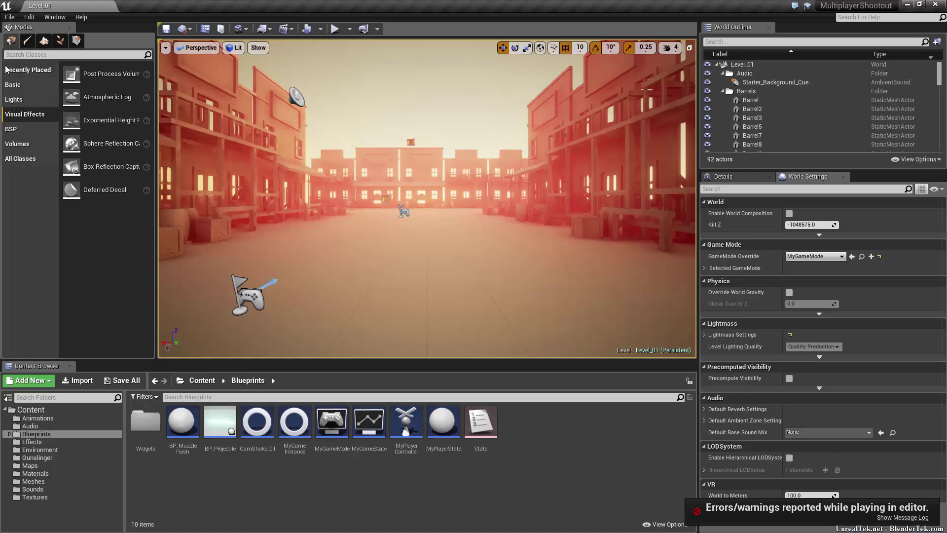
left_click(30, 17)
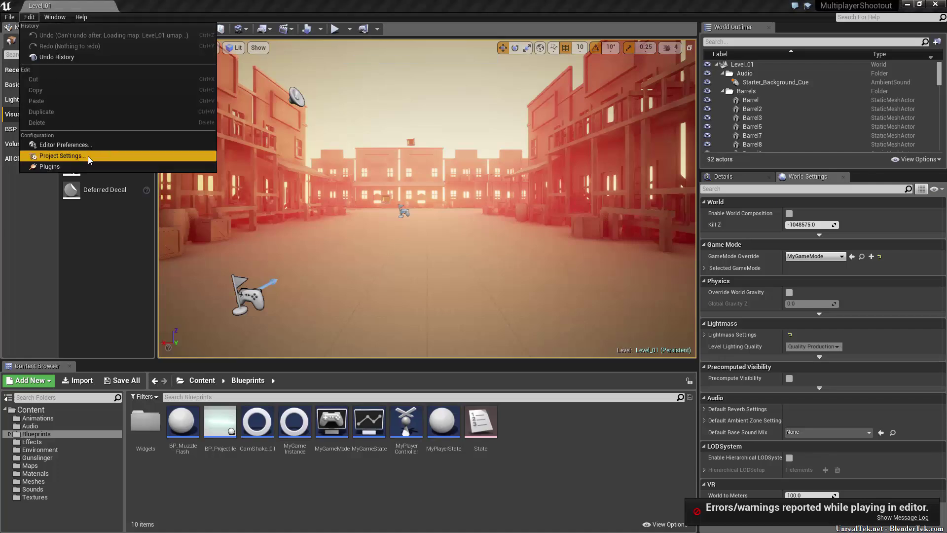
left_click(64, 143)
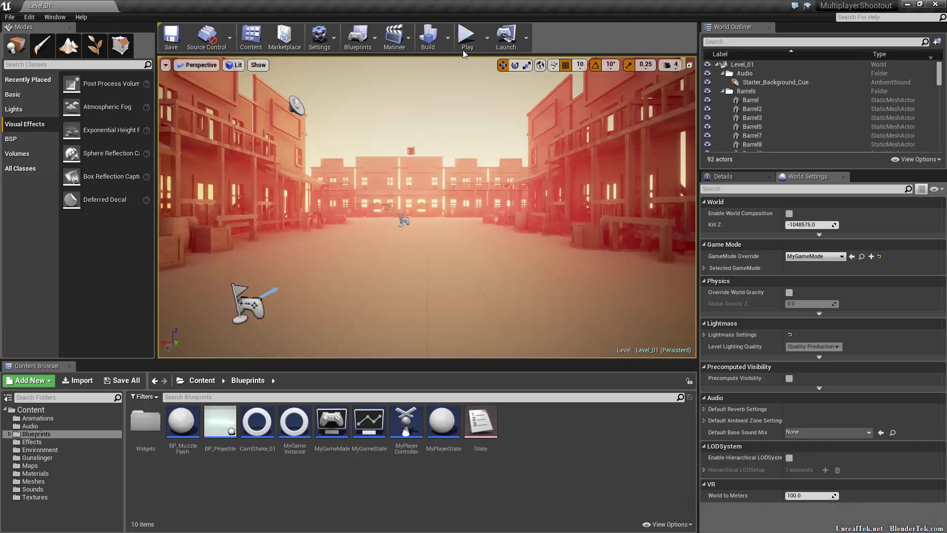
- Play Level_01 again, release the mouse with Shift+F1, and stop the session
left_click(466, 36)
key("shift+F1")
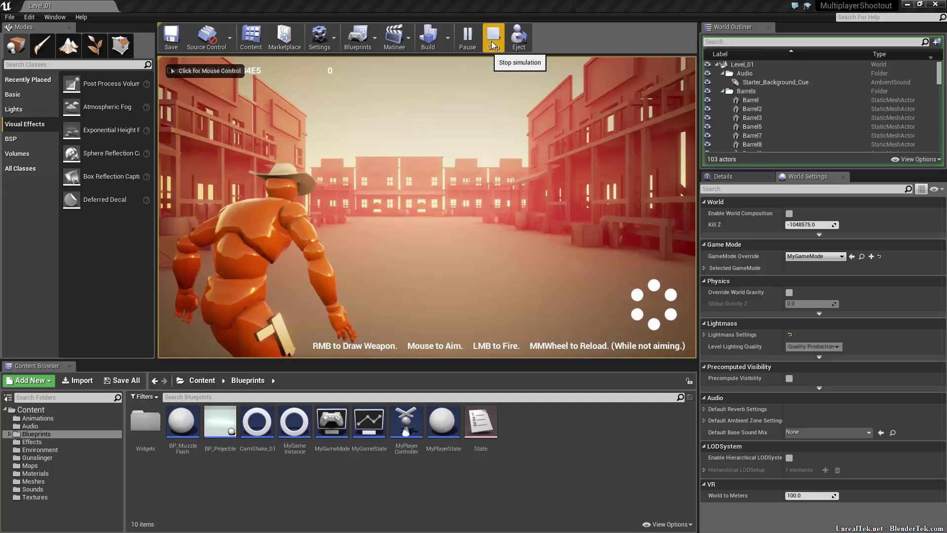
left_click(492, 44)
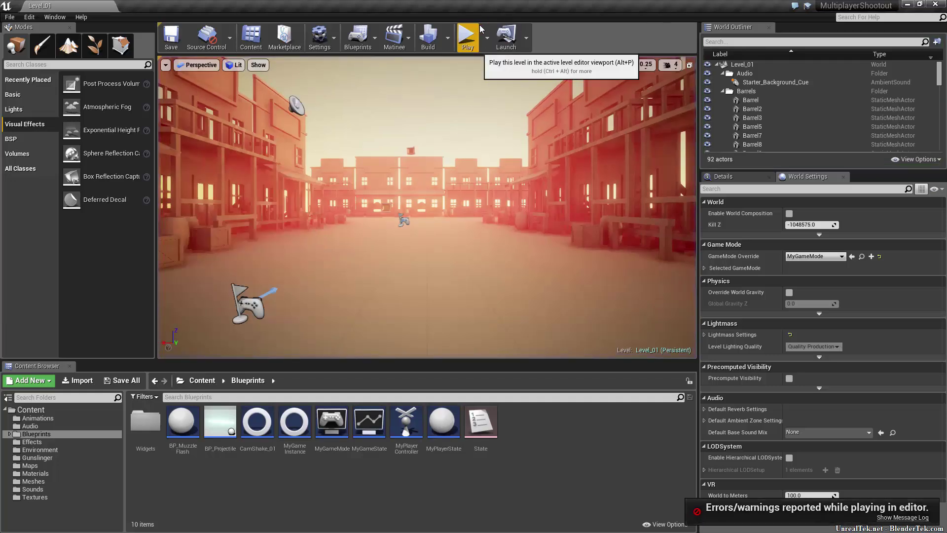
- Set Number of Players to 2 in the Play menu's Multiplayer Options
left_click(488, 38)
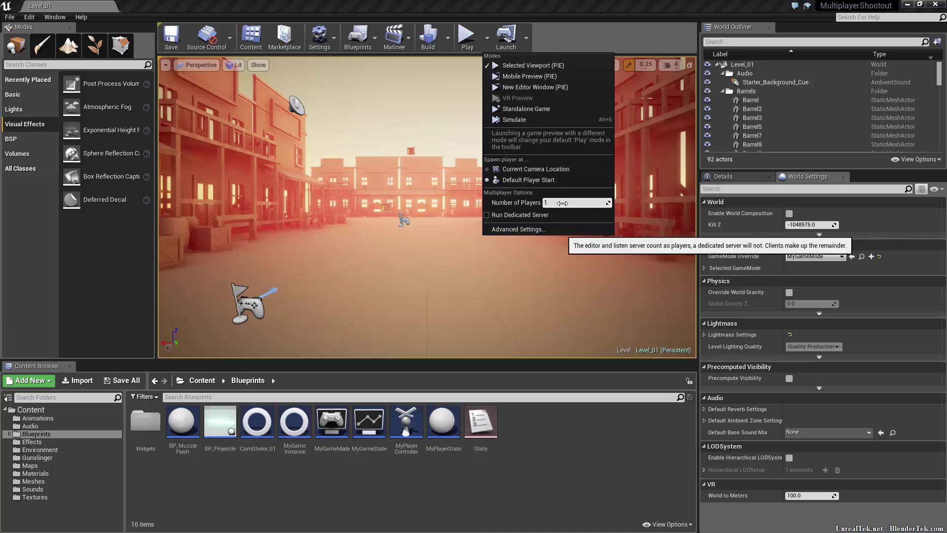
left_click(563, 203)
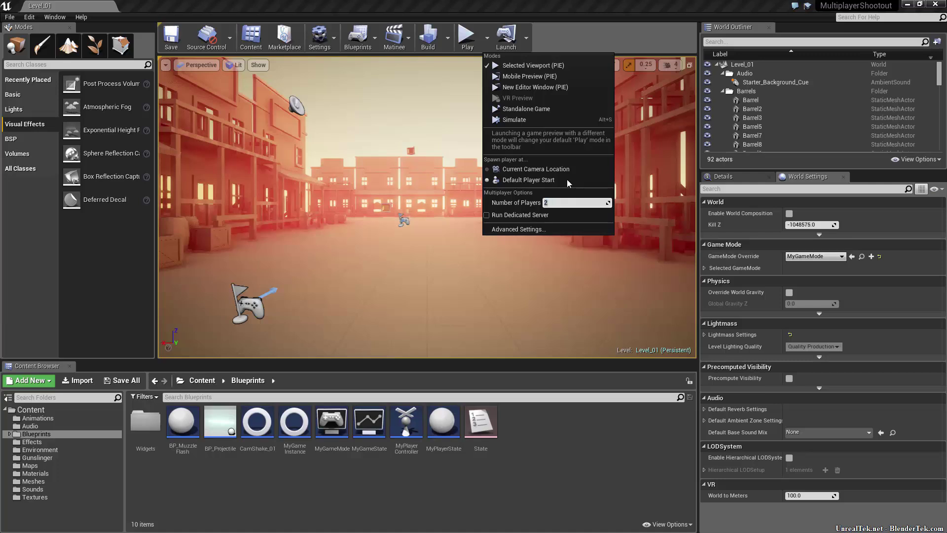
- Launch the two-player game and move the client window to the right side
left_click(467, 37)
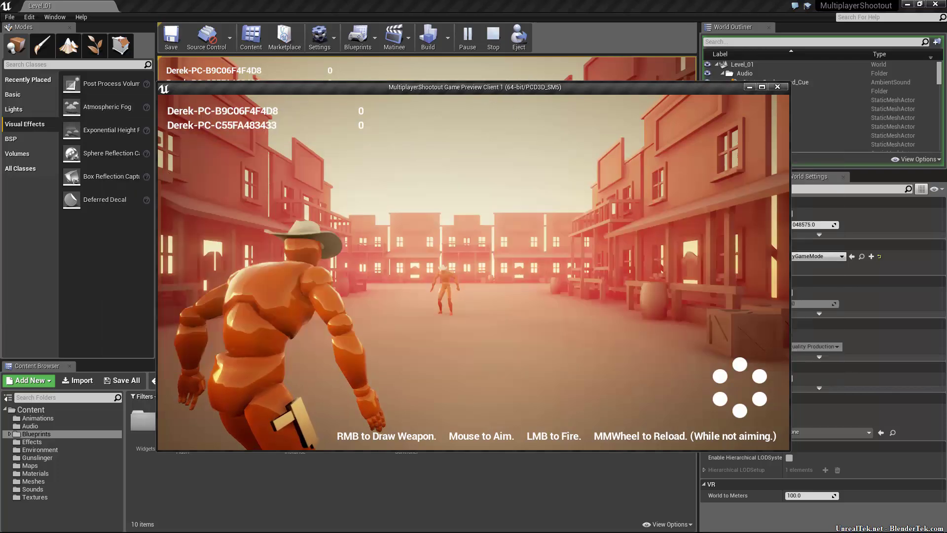
left_click_drag(593, 176, 394, 306)
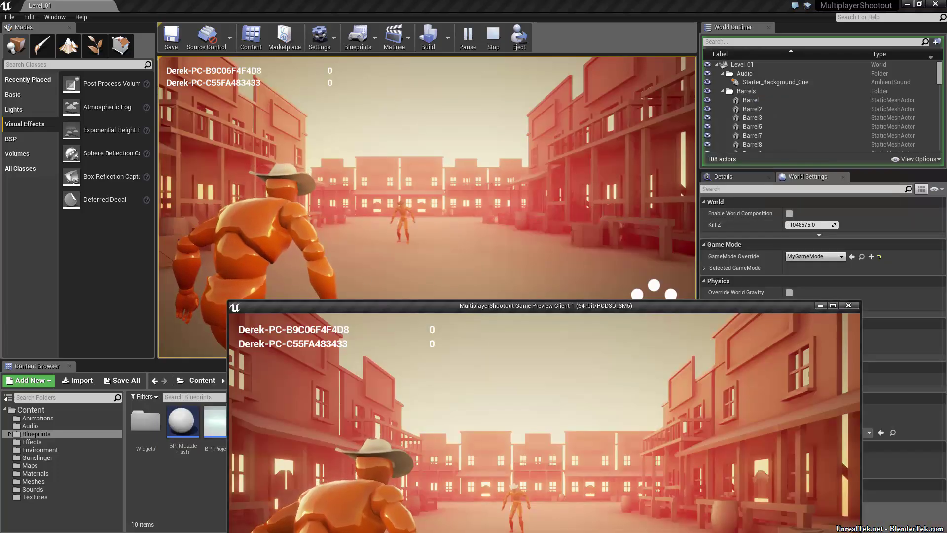
key("alt+Tab")
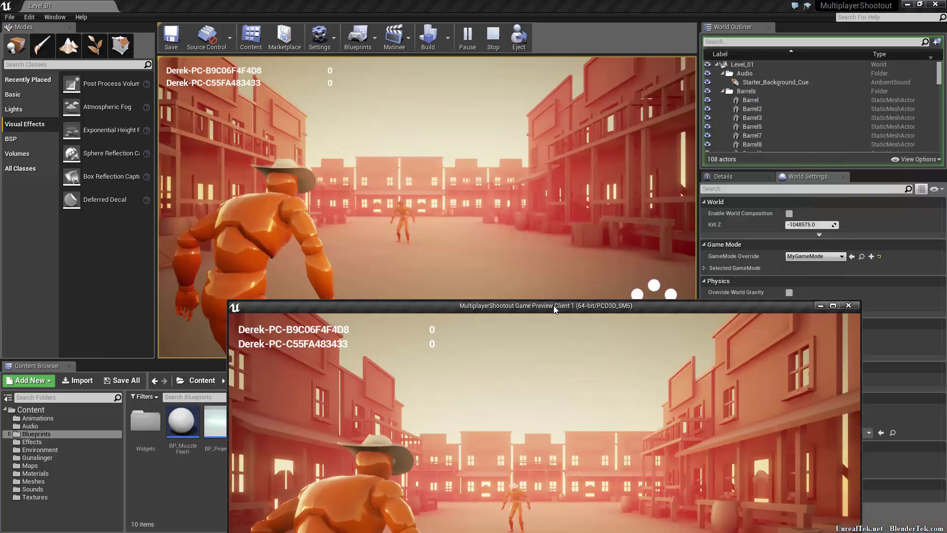
left_click_drag(617, 237, 809, 55)
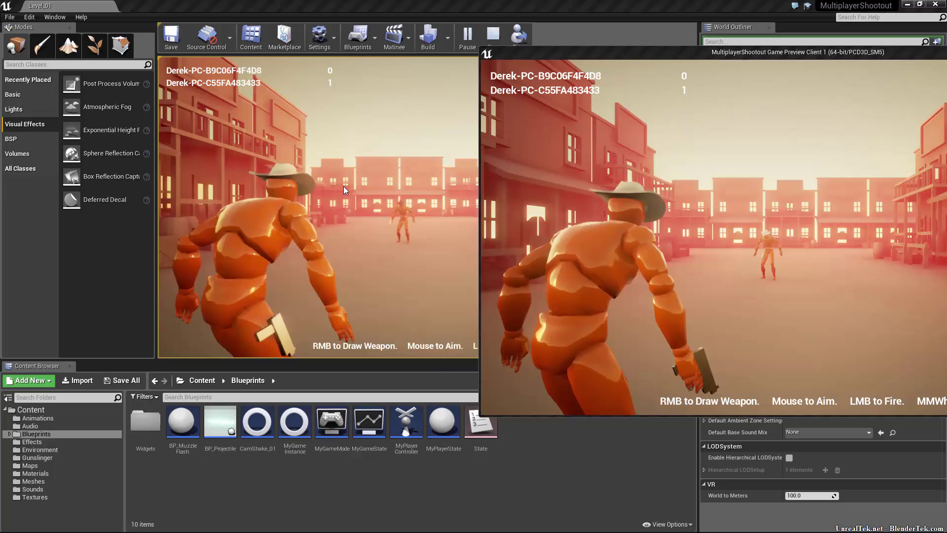
- Take control in the editor viewport and shoot the other player until both scores show 1
left_click(343, 185)
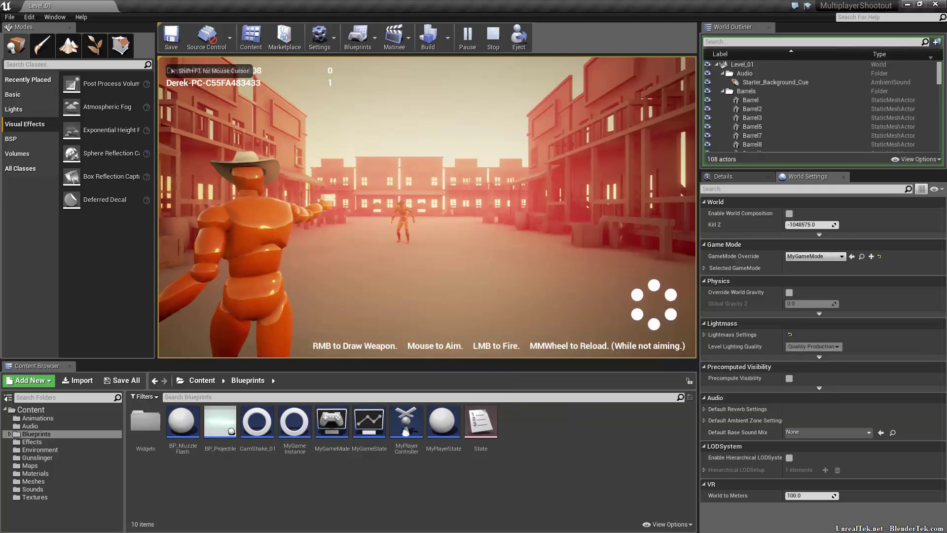
left_click(344, 186)
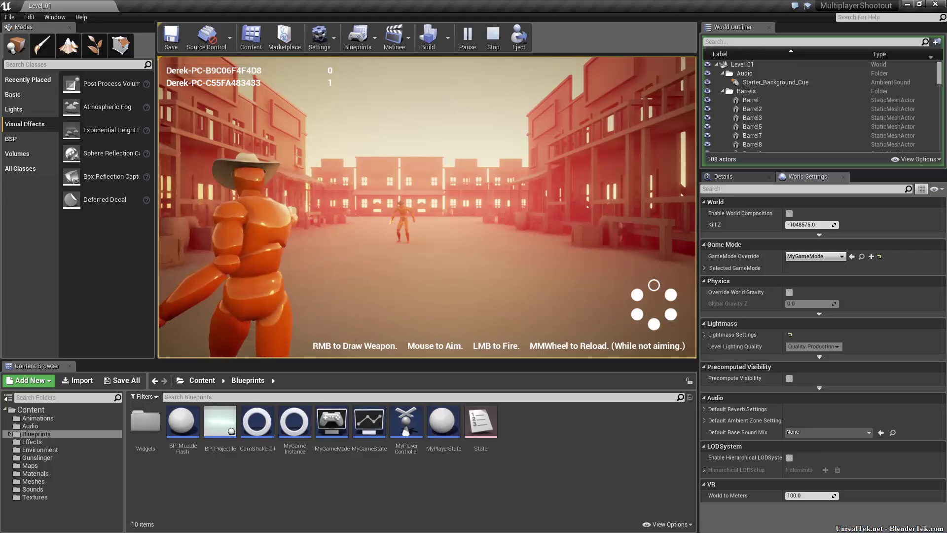
left_click(343, 185)
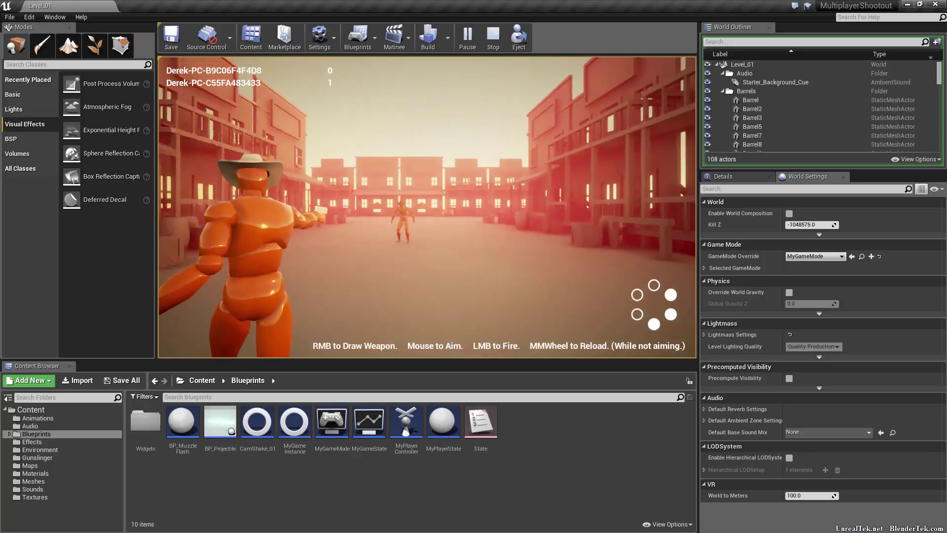
left_click(343, 185)
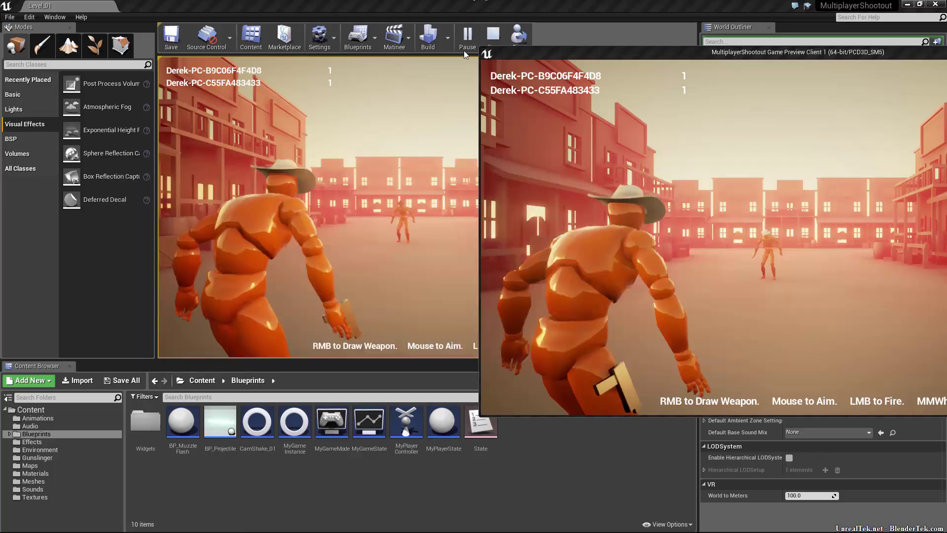
- Stop the current session, set Number of Players to 3, and start a new Play session
left_click(495, 40)
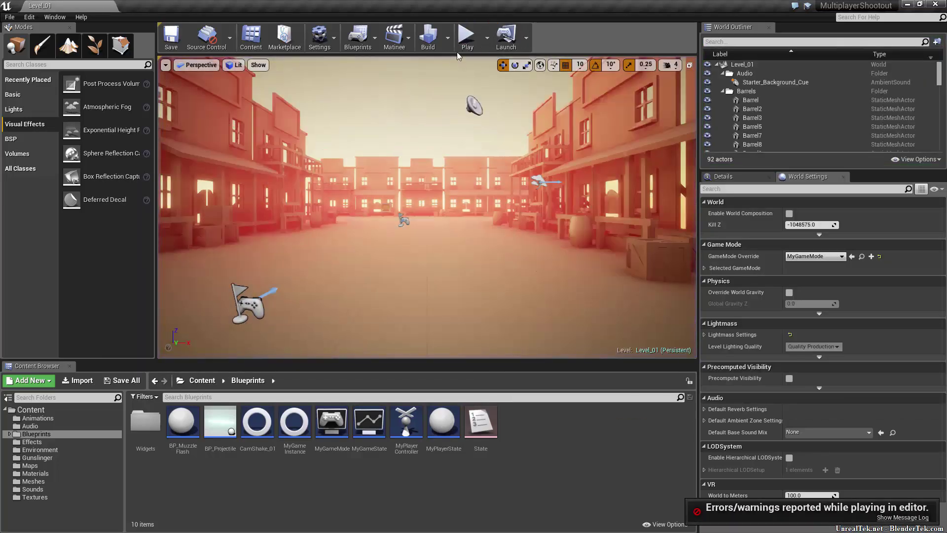
left_click(488, 37)
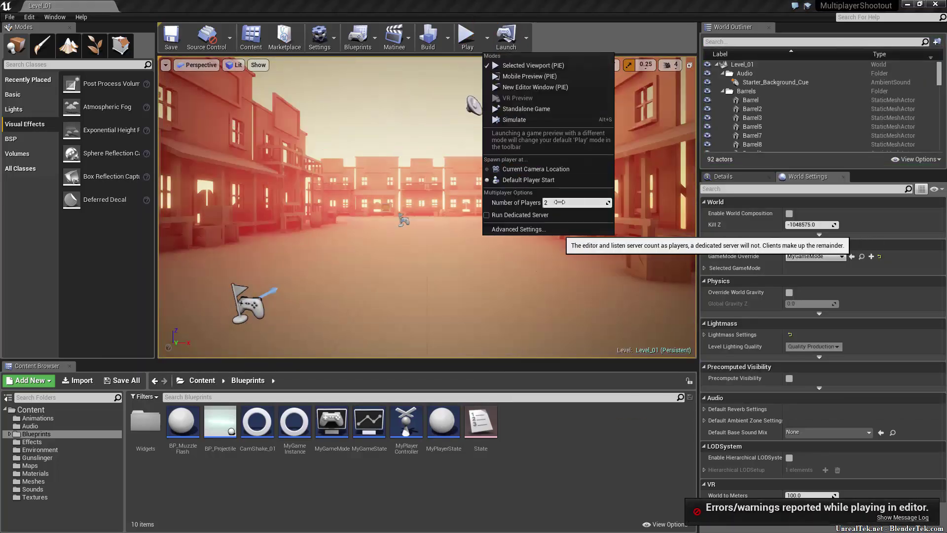
left_click_drag(559, 202, 577, 203)
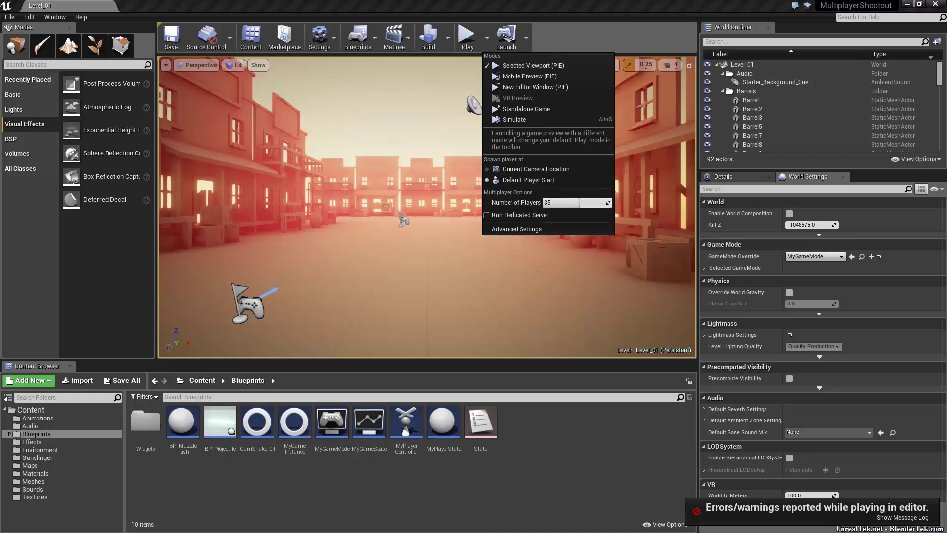
left_click_drag(569, 202, 576, 203)
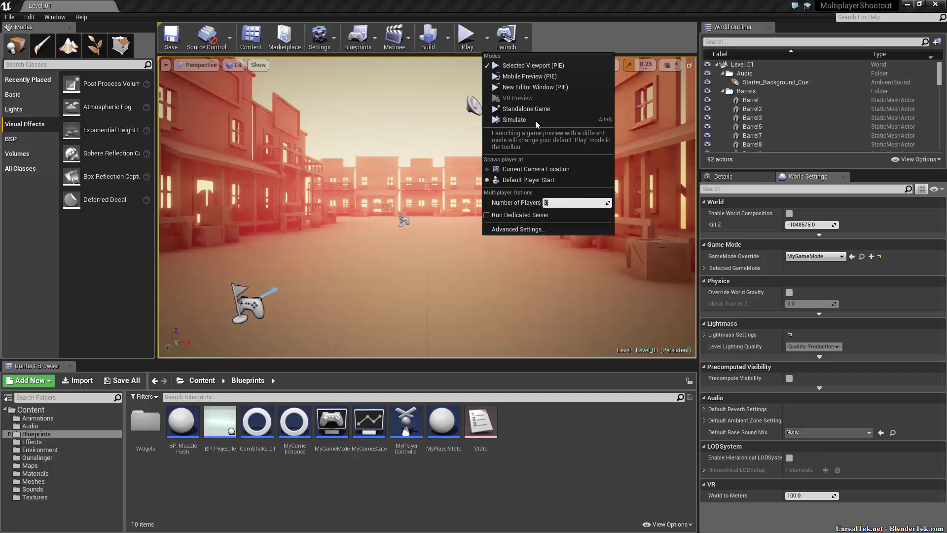
left_click(467, 36)
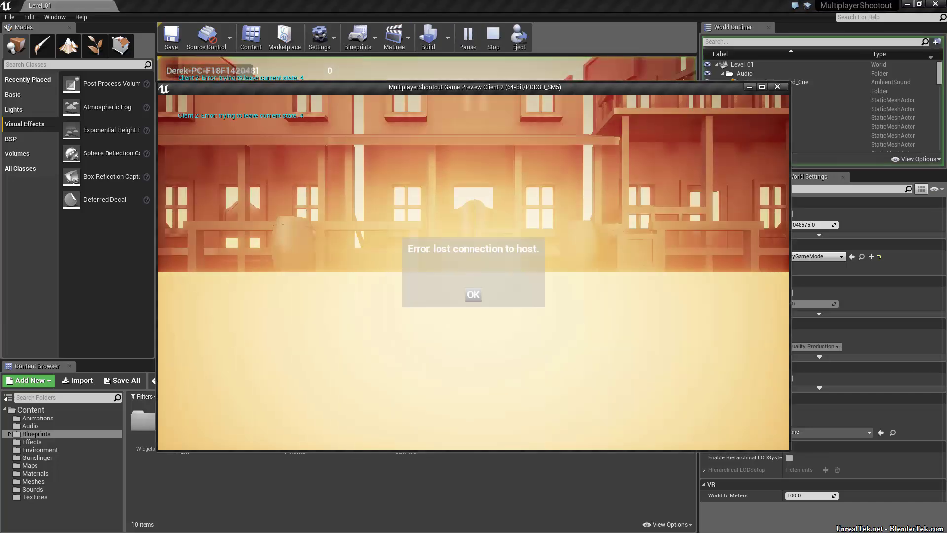
- Draw the weapon and fire a few shots in the three-player game, then stop the session
key("alt+Tab")
key("alt+Tab")
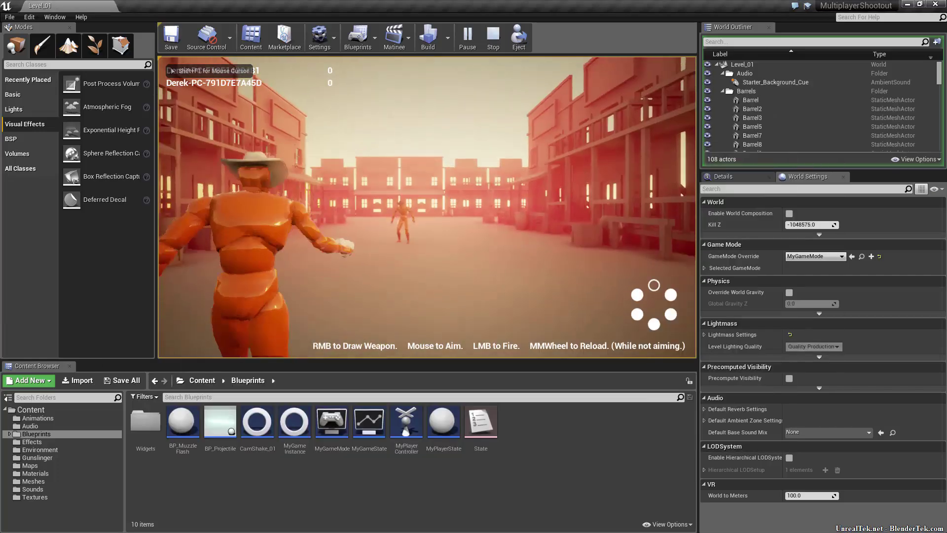
left_click(427, 207)
right_click(427, 207)
left_click(427, 207)
left_click(427, 207)
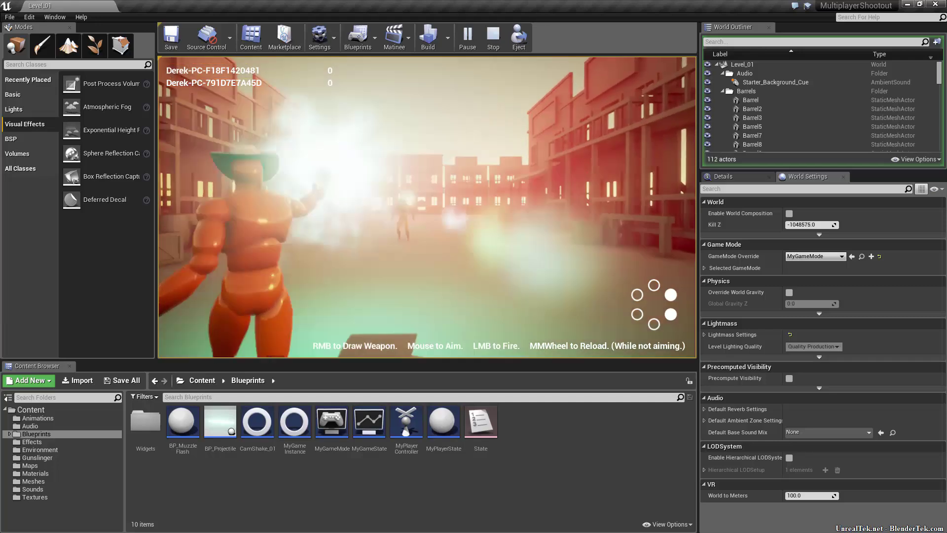
left_click(427, 207)
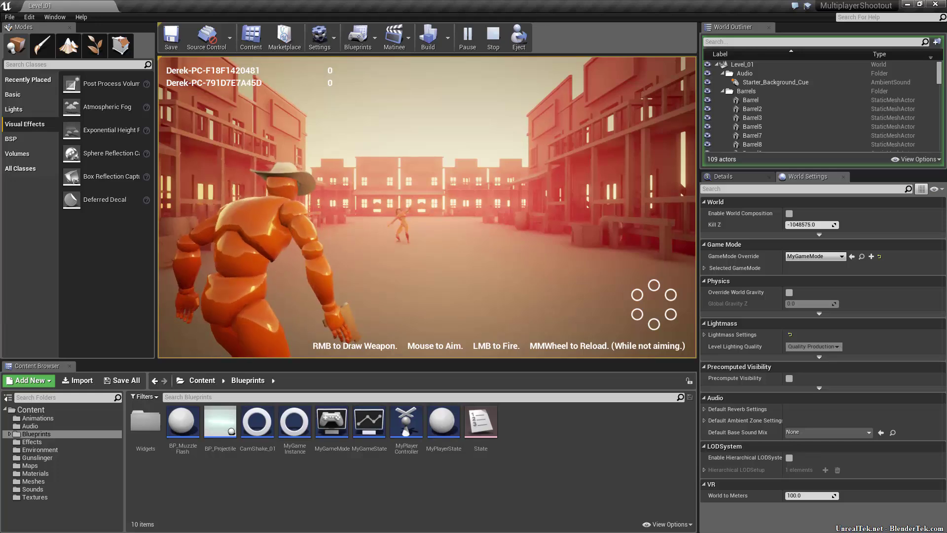
key("alt+Tab")
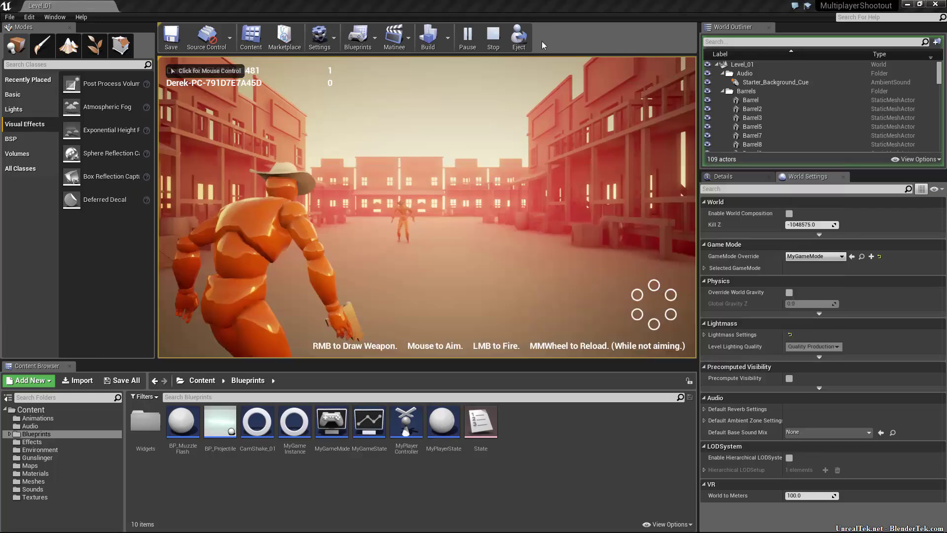
left_click(487, 38)
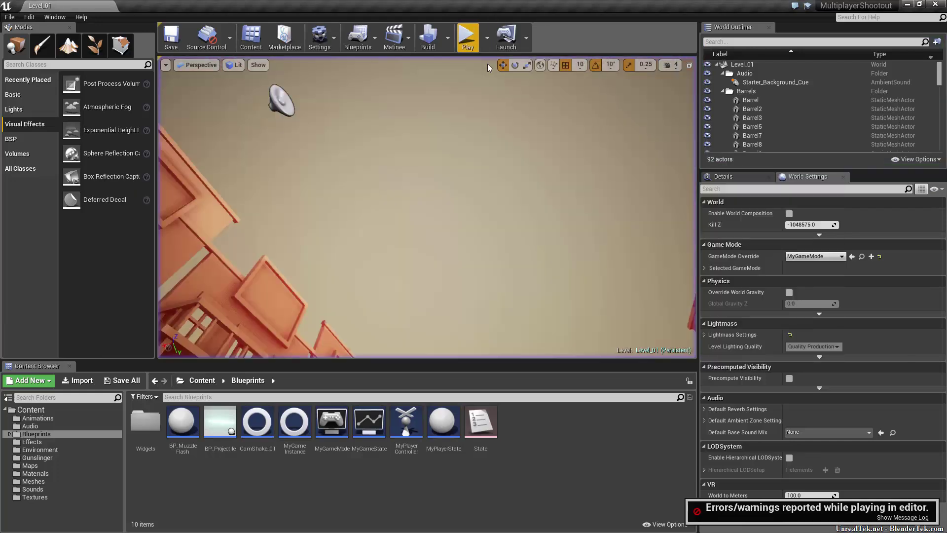
- Launch the three-player test in New Editor Window (PIE) mode
left_click(487, 37)
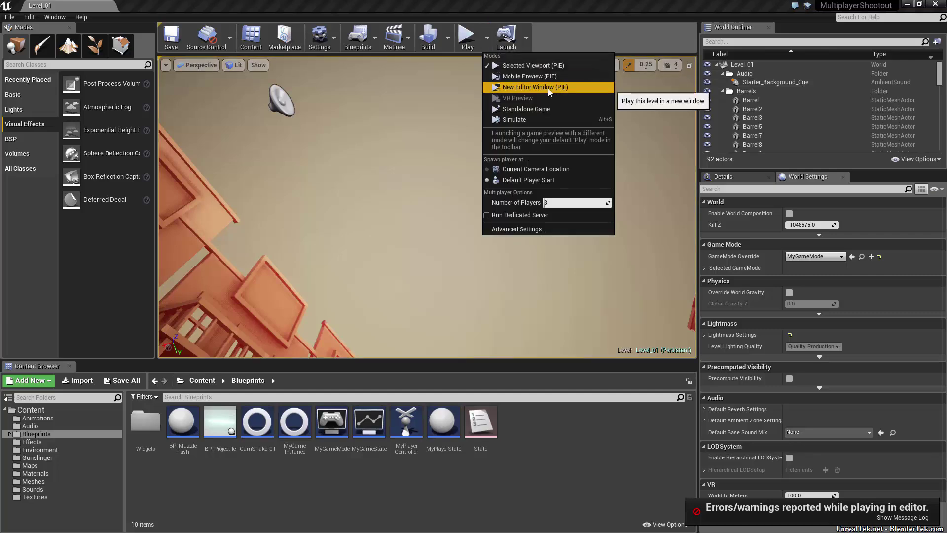
left_click(549, 87)
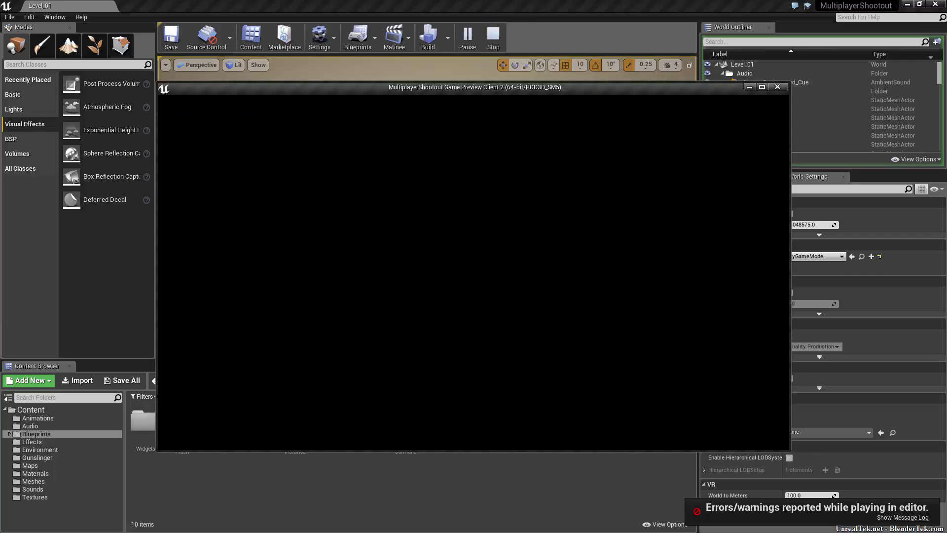
key("alt+Tab")
key("alt+Tab")
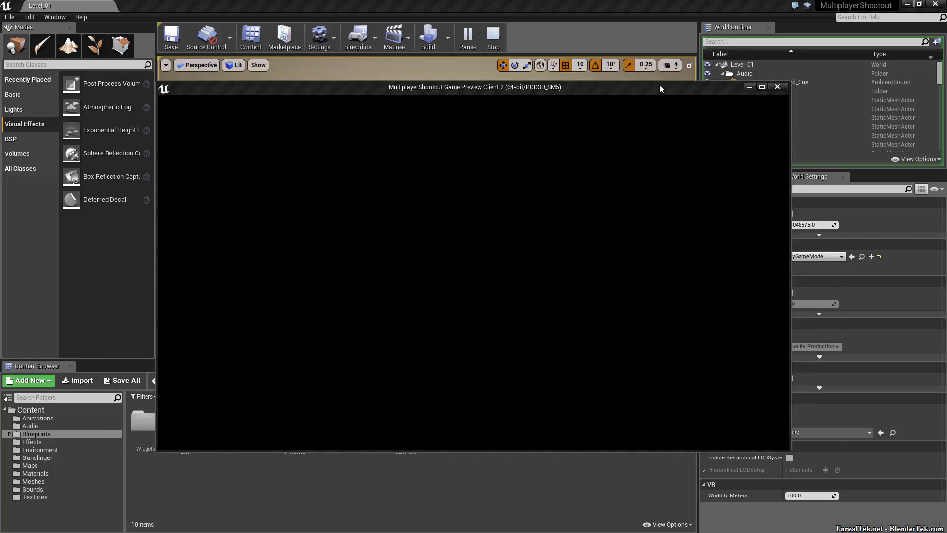
- Move Client 2's window down to uncover Client 1 and cycle between the client preview windows
left_click_drag(659, 84, 668, 422)
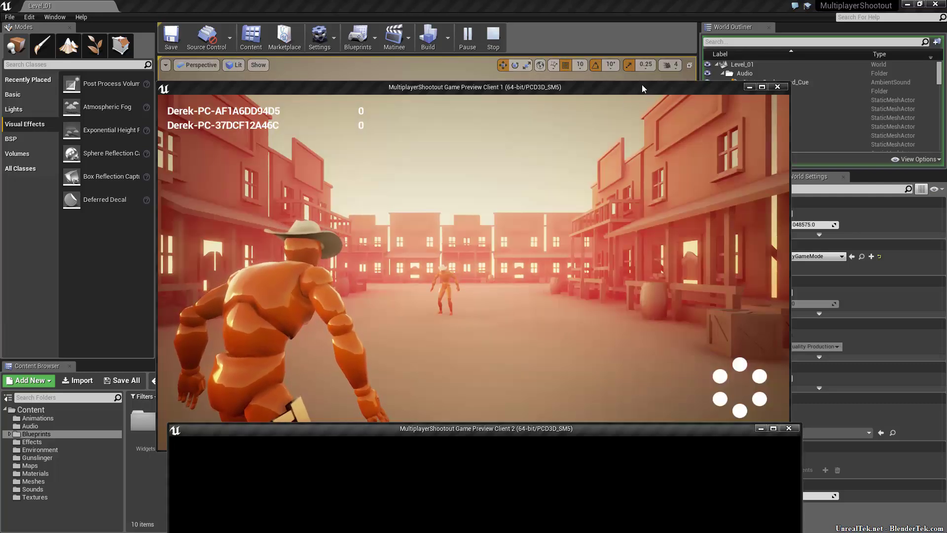
left_click(643, 88)
key("alt+Tab")
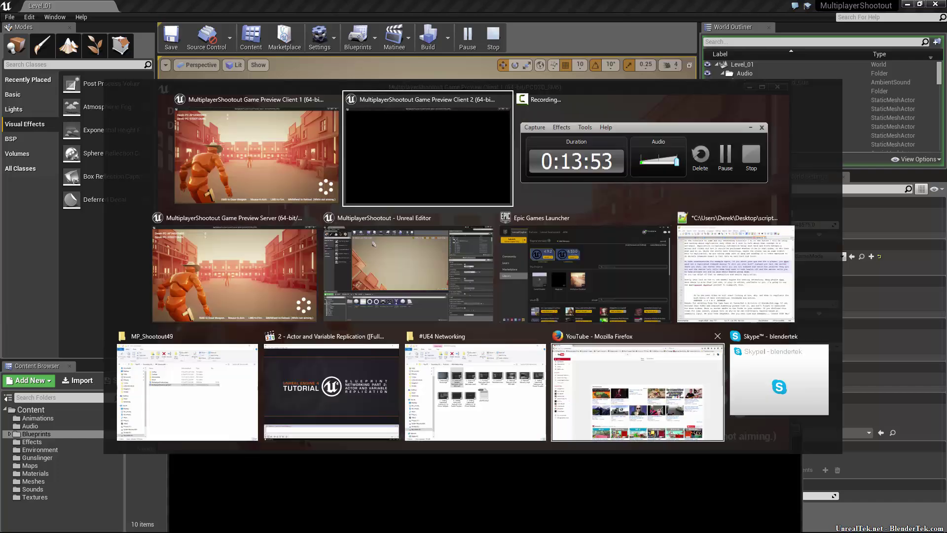
key("alt+Tab")
key("alt+Tab")
key("alt+Tab")
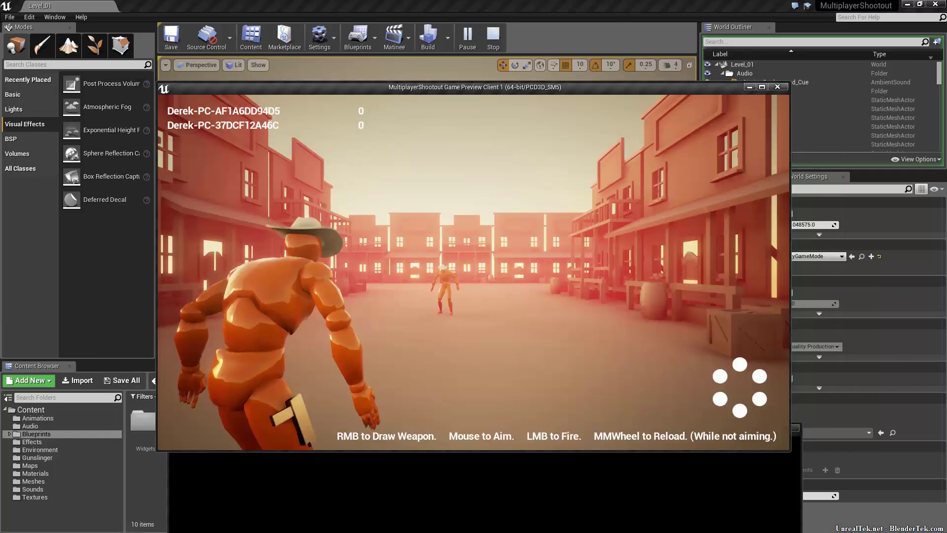
key("alt+Tab")
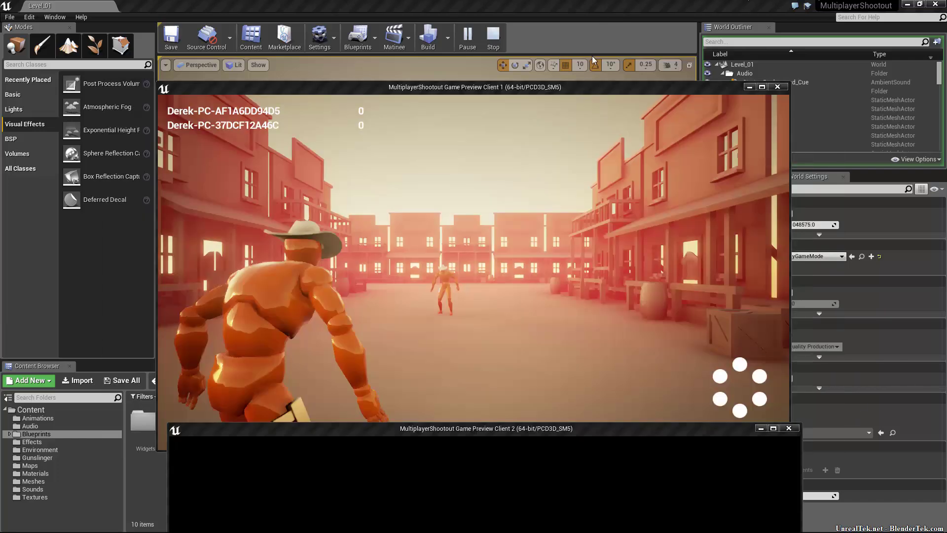
left_click(580, 92)
key("alt+Tab")
key("alt+Tab")
key("alt+Tab")
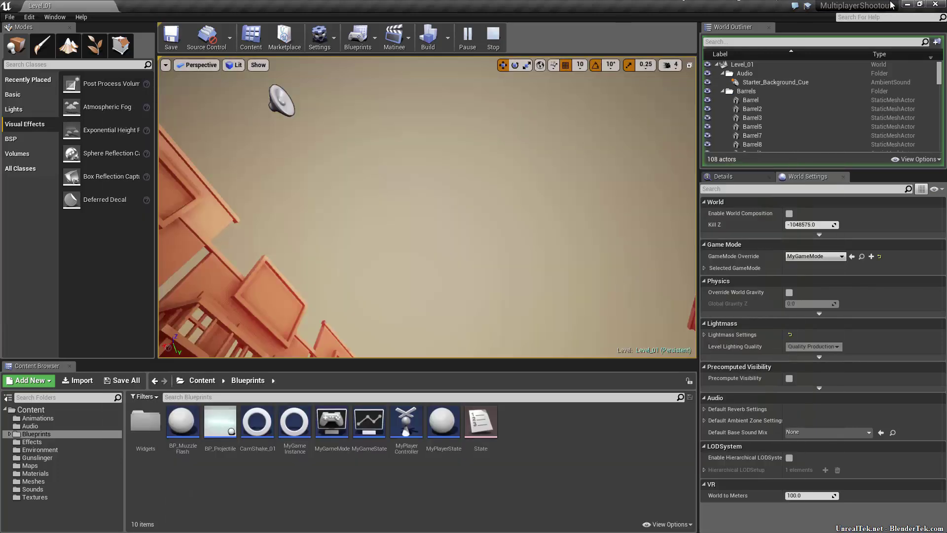
- Minimize and then restore the editor to a smaller window, cycling between game and editor windows
left_click(908, 4)
key("alt+Tab")
left_click(926, 4)
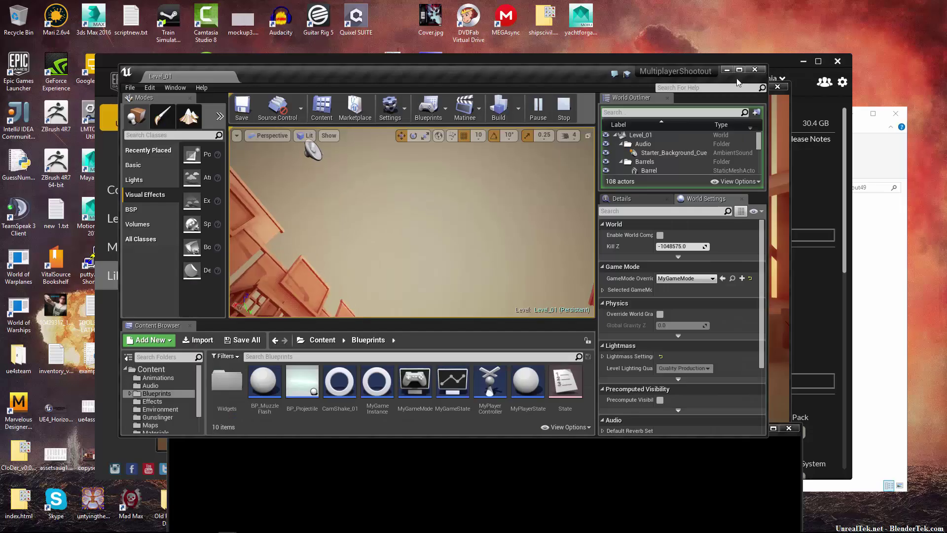
key("alt+Tab")
key("alt+Tab")
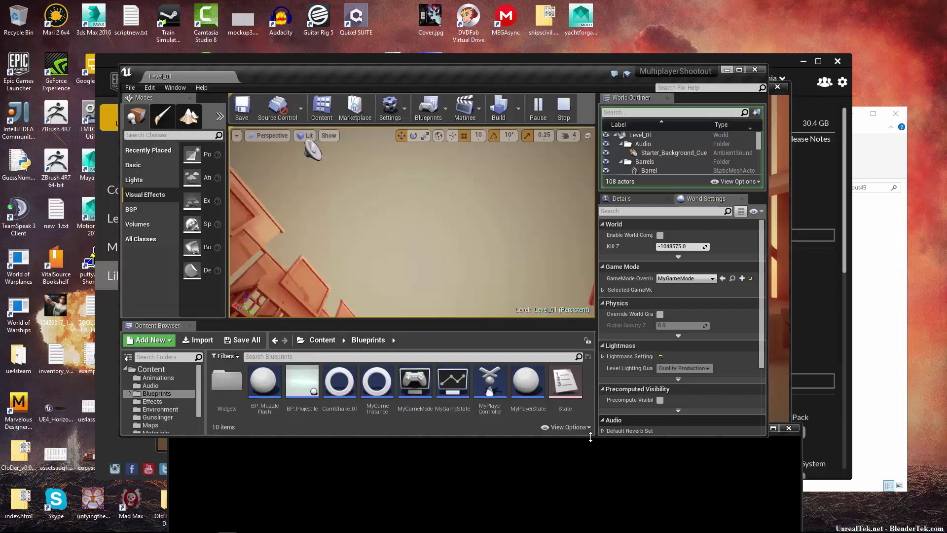
key("alt+Tab")
key("Escape")
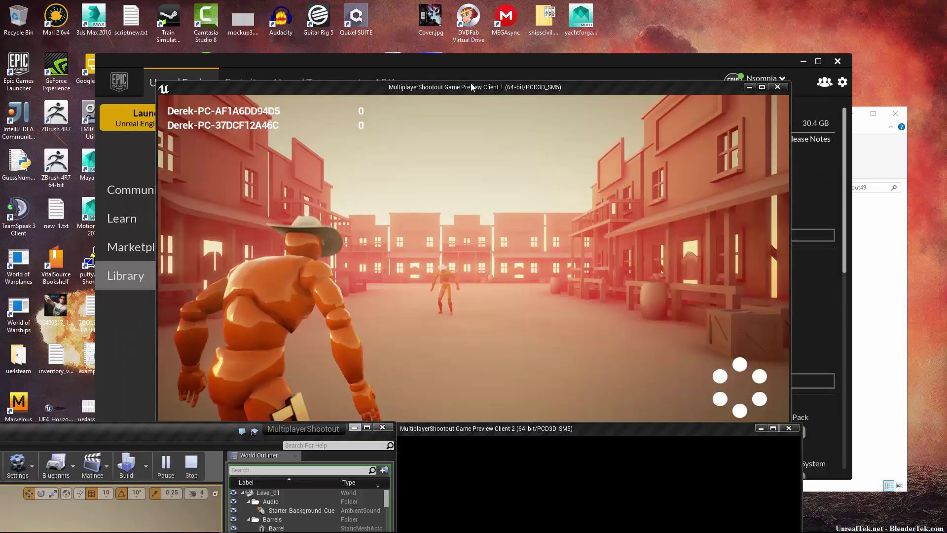
- Focus the Client 1 game preview window, cycling through the open windows
left_click(470, 85)
key("alt+Tab")
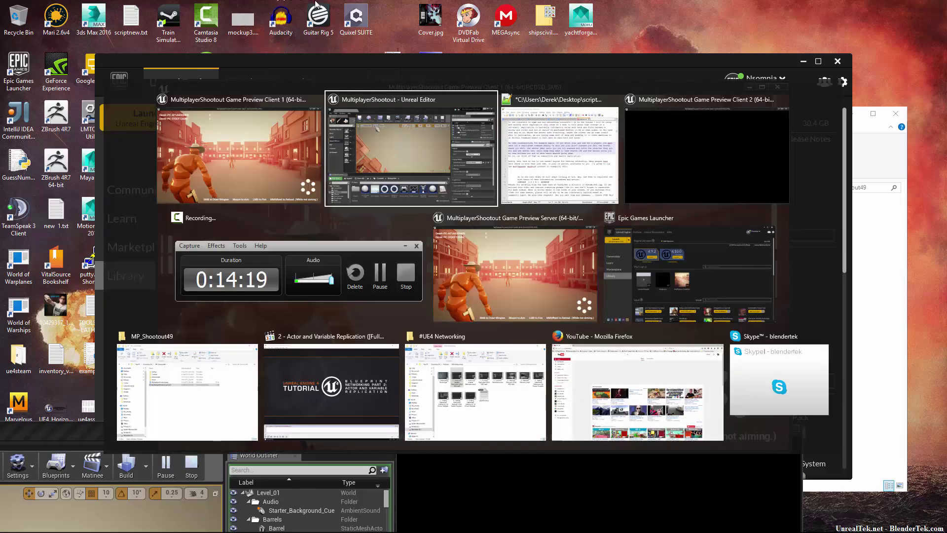
key("Escape")
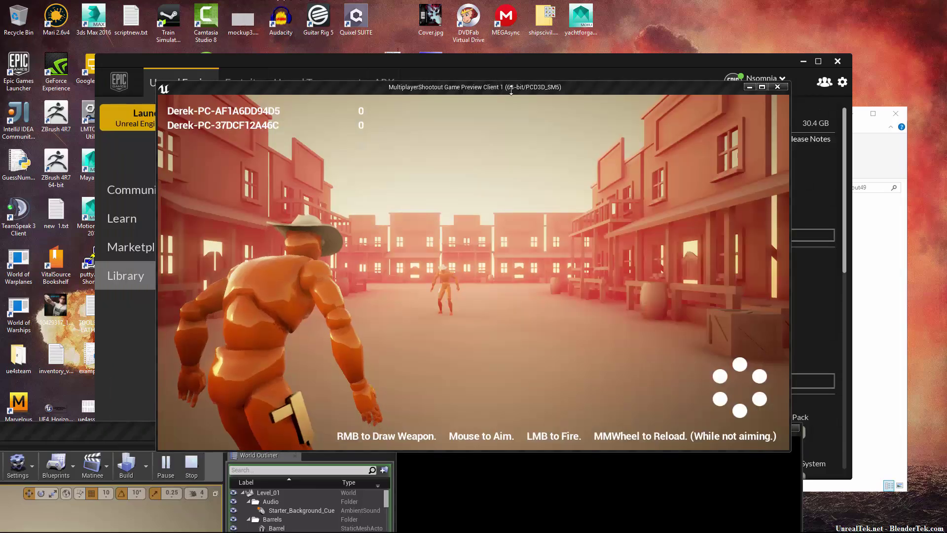
left_click(622, 120)
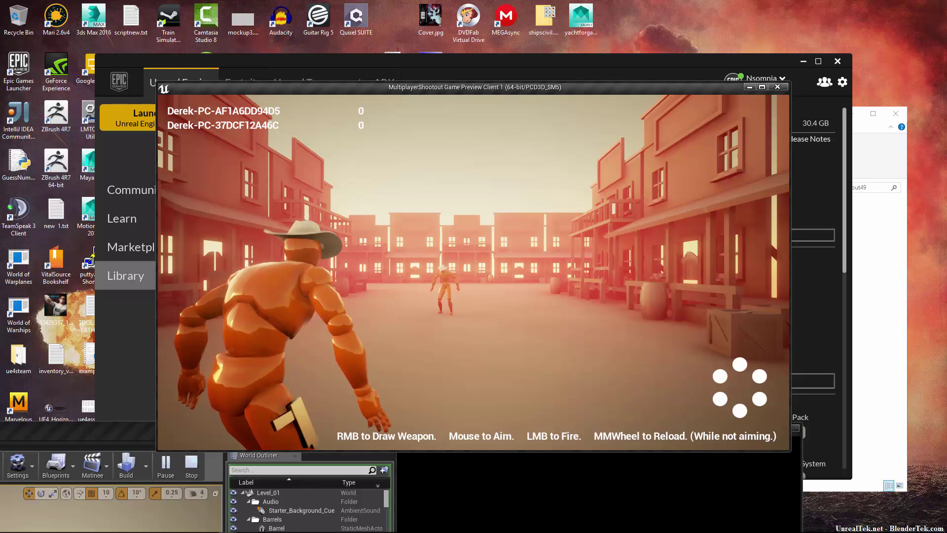
key("alt+Tab")
key("Escape")
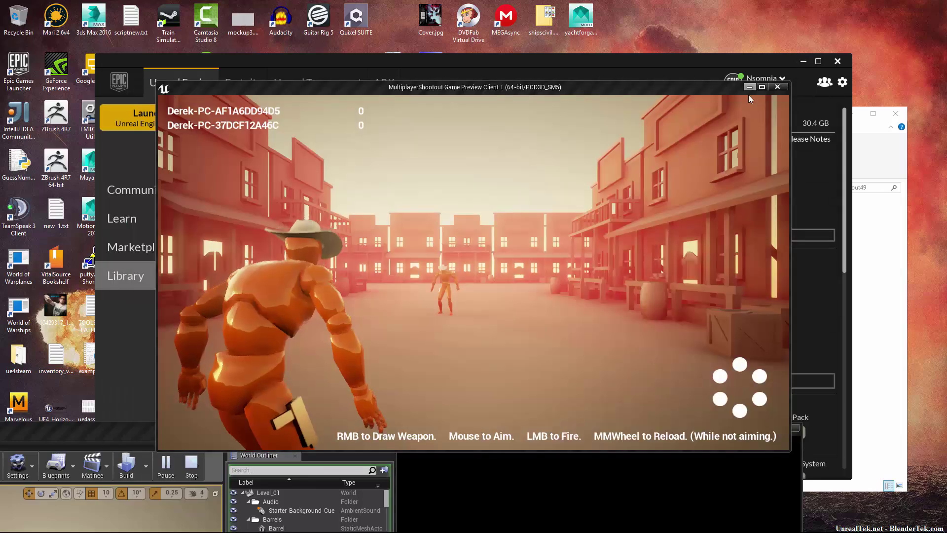
left_click(748, 95)
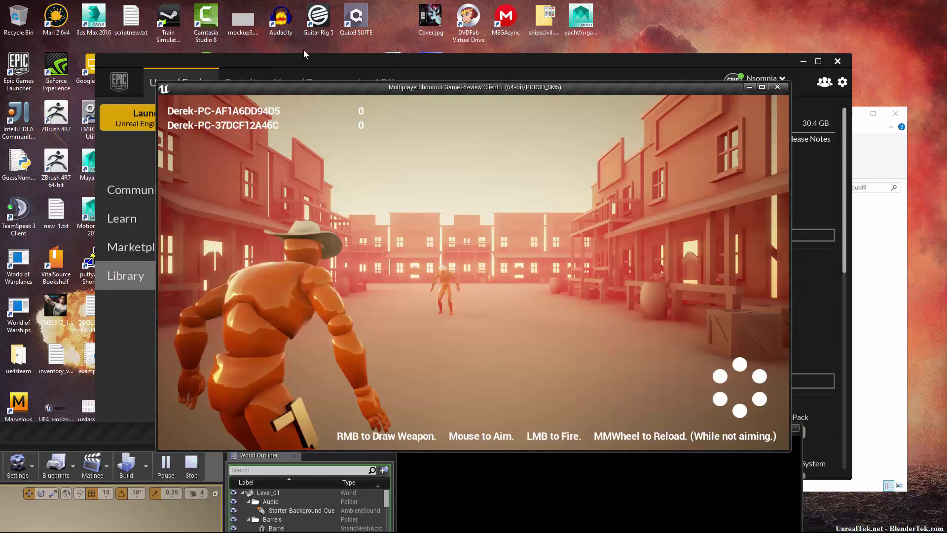
key("alt+Tab")
key("alt+Tab")
key("alt+Tab")
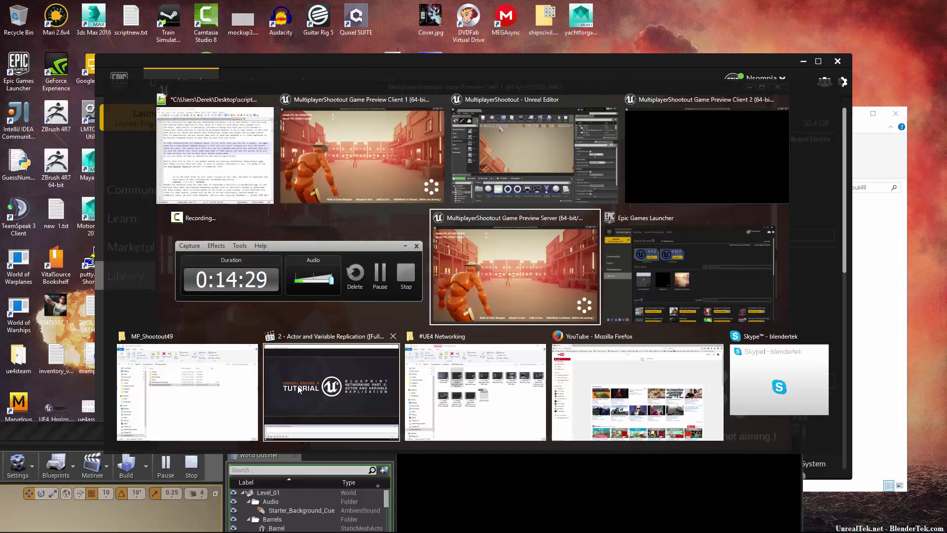
- Bring the Server game preview forward, then return to the MultiplayerShootout editor window
left_click(537, 265)
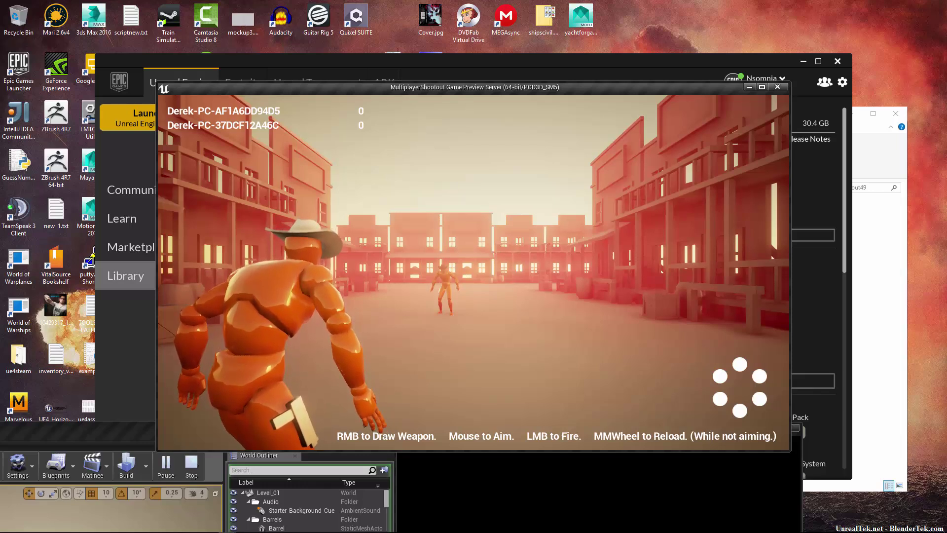
key("alt+Tab")
key("alt+Tab")
key("alt+Tab")
key("alt+Tab")
key("alt+Tab")
key("alt+Tab")
key("alt+Tab")
key("alt+Tab")
key("alt+Tab")
key("alt+Tab")
key("alt+Tab")
key("alt+Tab")
key("alt+Tab")
key("alt+Tab")
key("alt+Tab")
key("alt+Tab")
key("alt+Tab")
key("alt+Tab")
key("alt+Tab")
key("alt+Tab")
key("alt+Tab")
key("alt+Tab")
key("alt+Tab")
key("alt+Tab")
key("alt+Tab")
key("alt+shift+Tab")
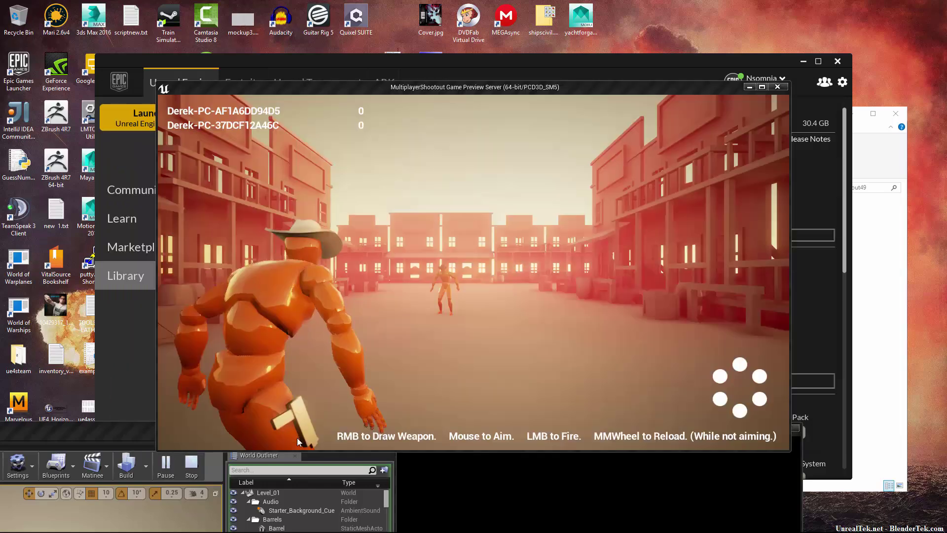
left_click(113, 431)
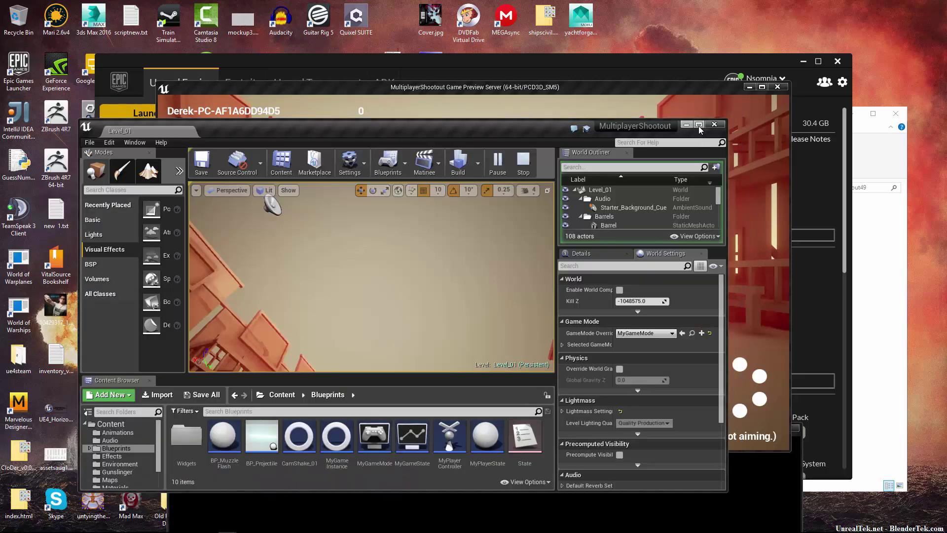
- Maximize the editor and browse the Blueprints and Gunslinger folders, ending on Blueprints' 10 assets
left_click(699, 125)
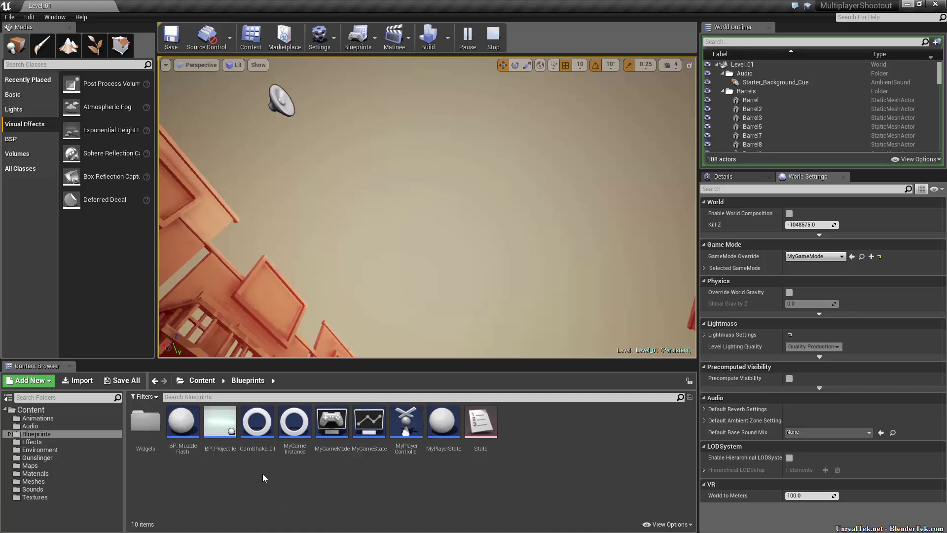
double_click(37, 434)
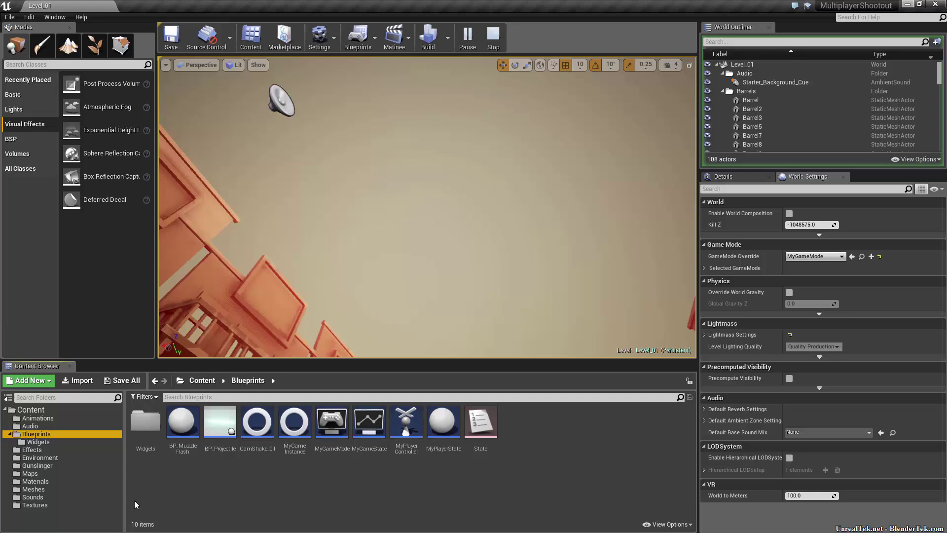
left_click(54, 465)
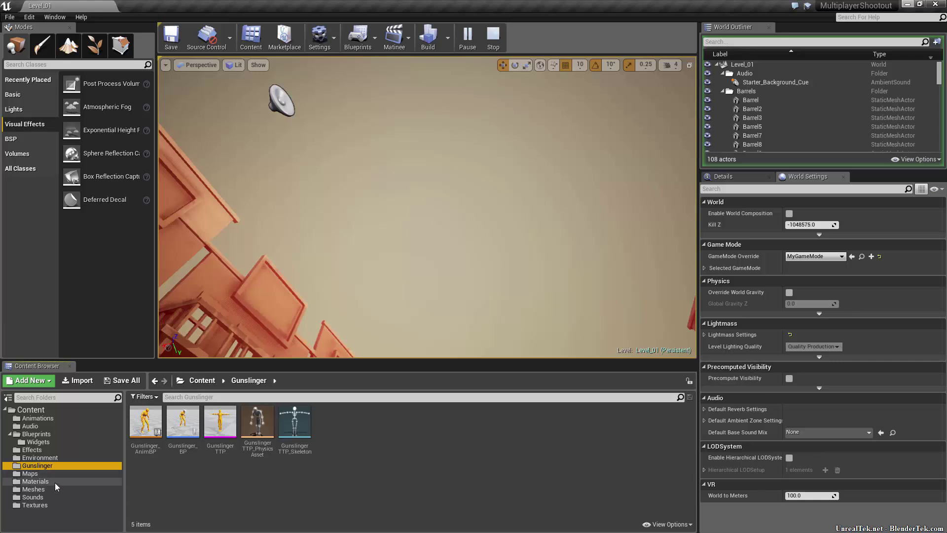
left_click(58, 432)
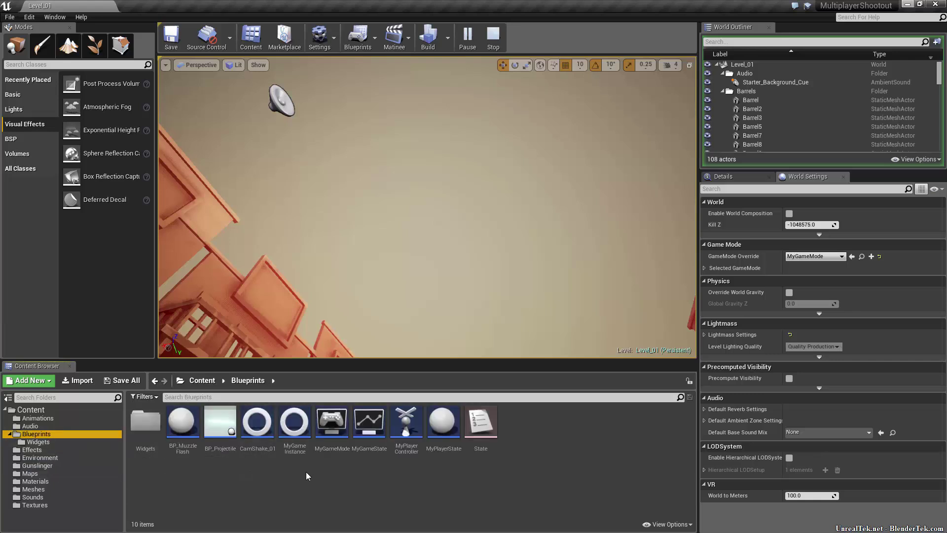
- Open the MyPlayerController blueprint and stop the running play session
left_click(413, 420)
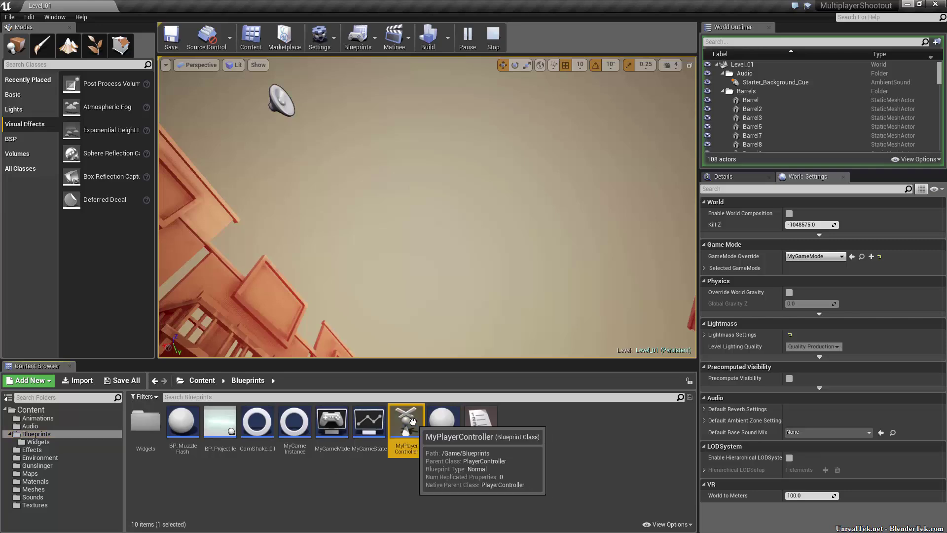
double_click(406, 423)
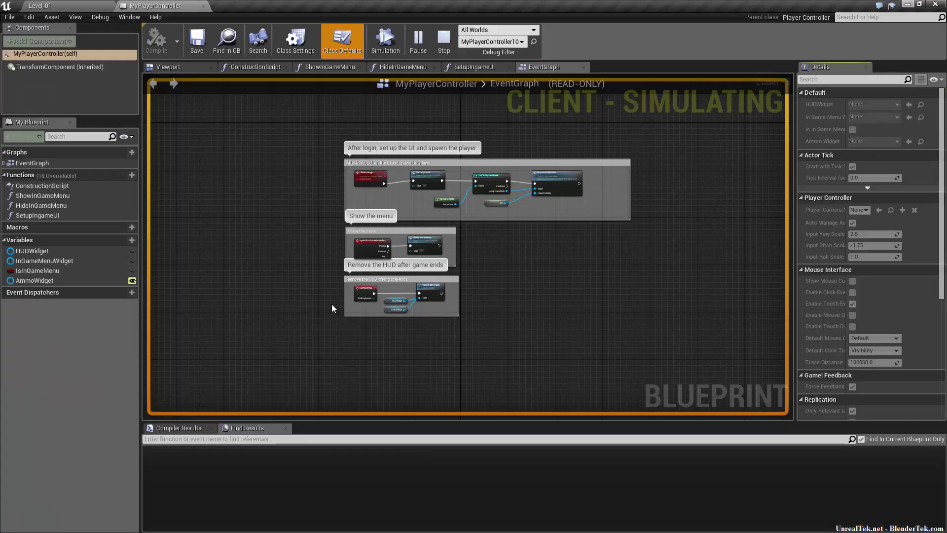
left_click(444, 39)
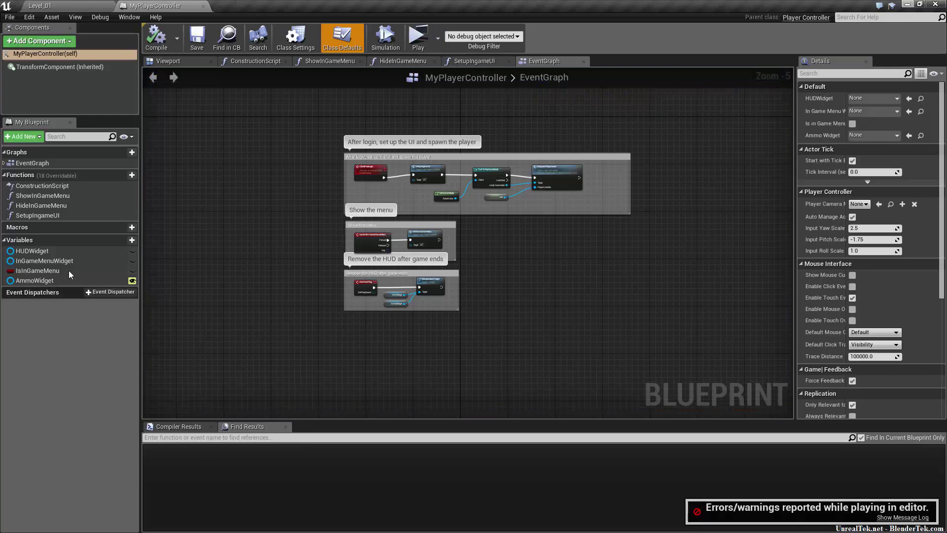
- Inspect the AmmoWidget, IsInGameMenu, InGameMenuWidget and HUDWidget variables and the SetupIngameUI function
left_click(73, 280)
left_click(71, 271)
left_click(71, 262)
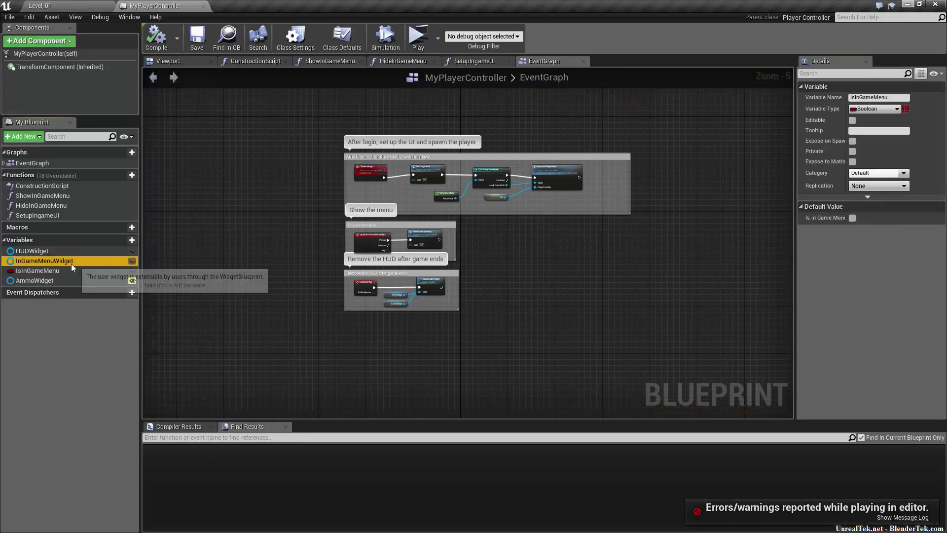
left_click(69, 250)
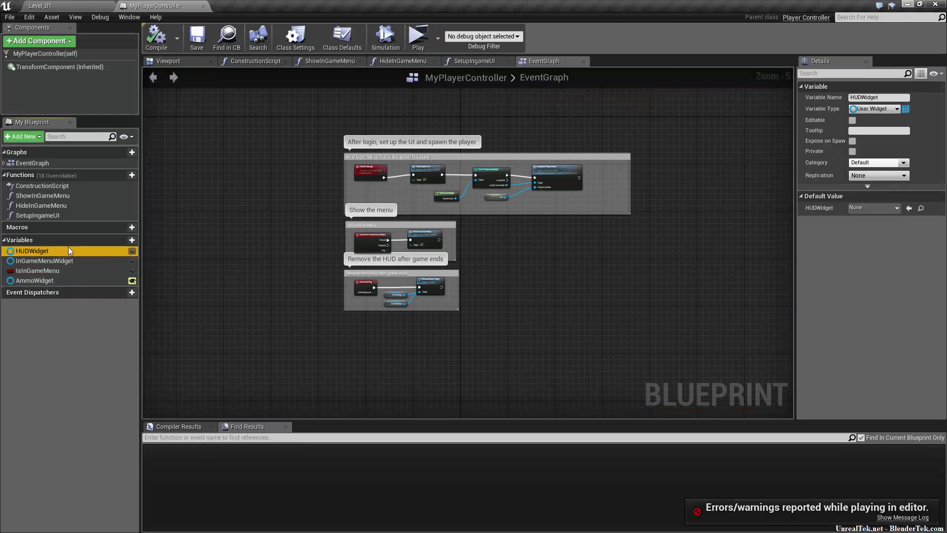
left_click(57, 215)
- Return to Level_01, open MyPlayerState and select its PlayerNumber variable
left_click(42, 6)
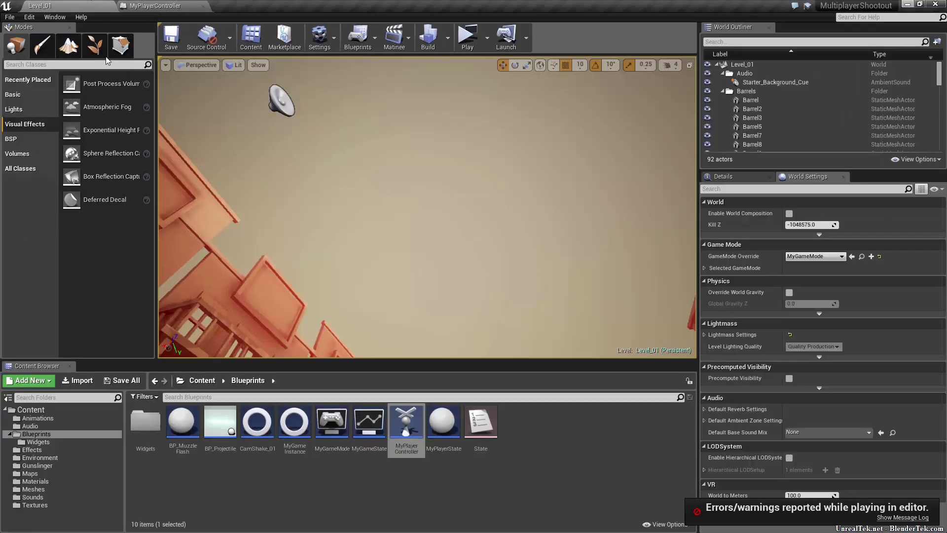
double_click(444, 423)
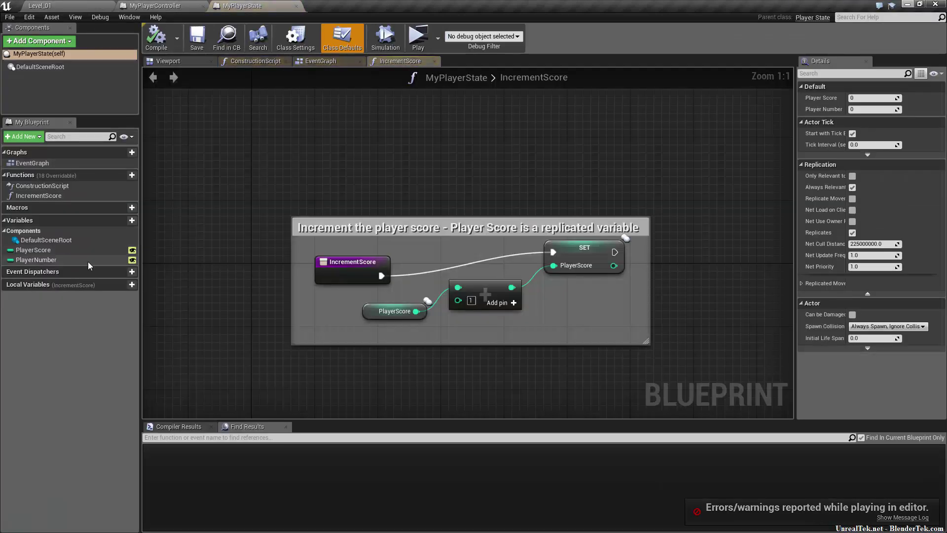
left_click(88, 260)
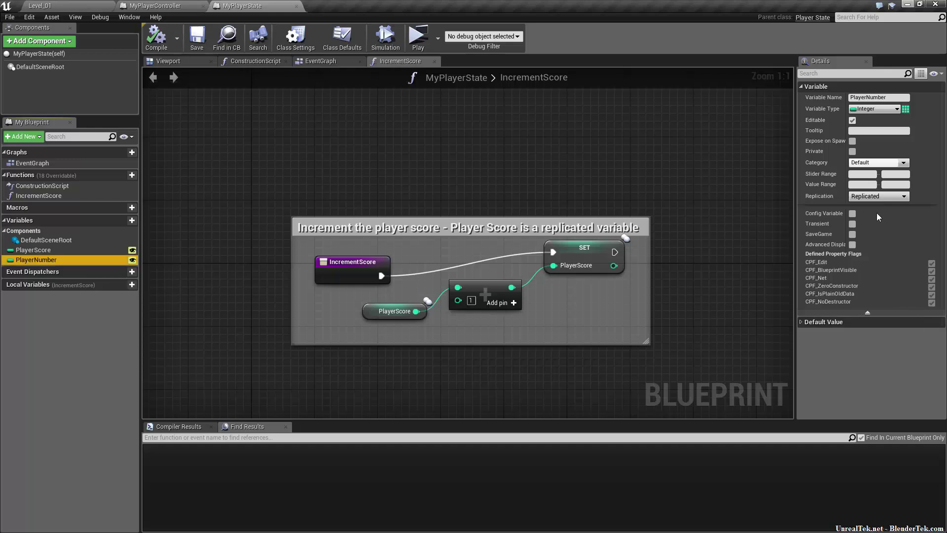
left_click(868, 312)
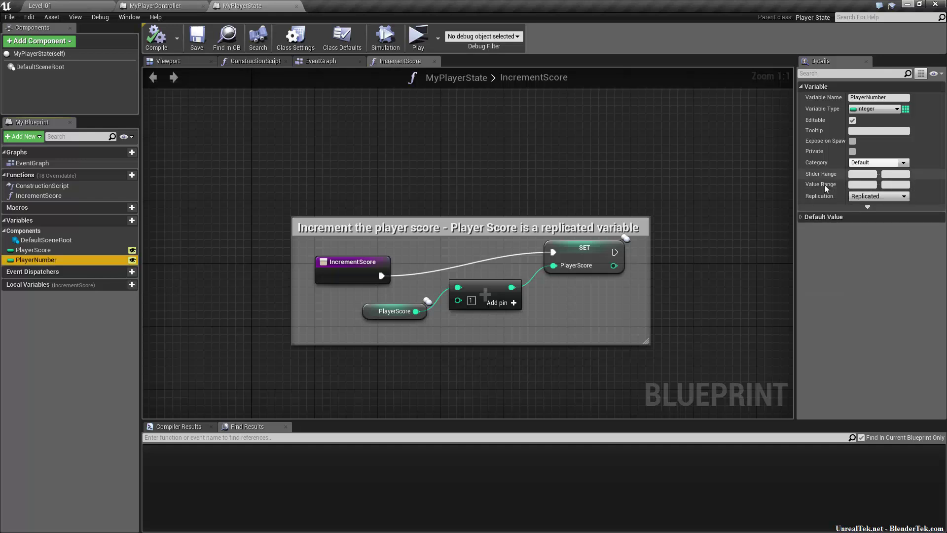
- Set PlayerNumber's Replication to RepNotify and view the generated OnRep_PlayerNumber function
left_click(873, 196)
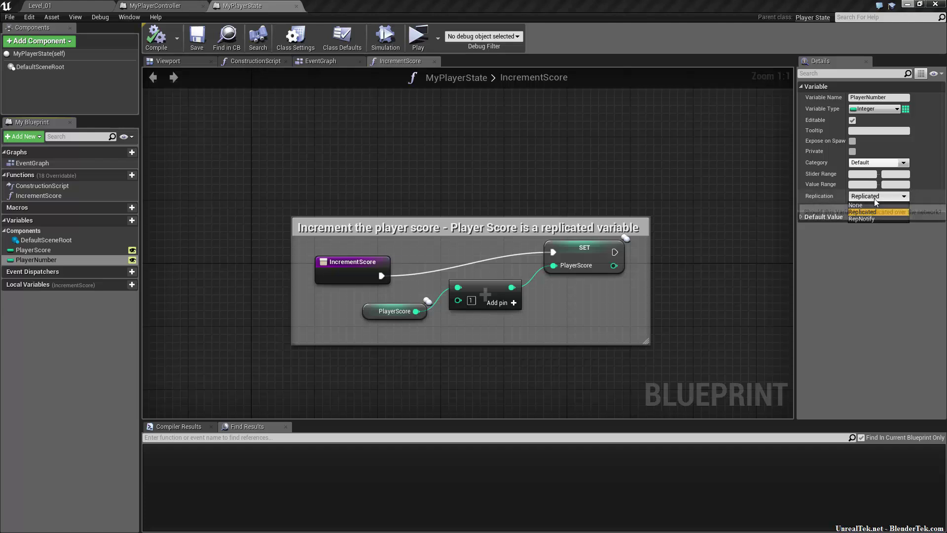
left_click(866, 203)
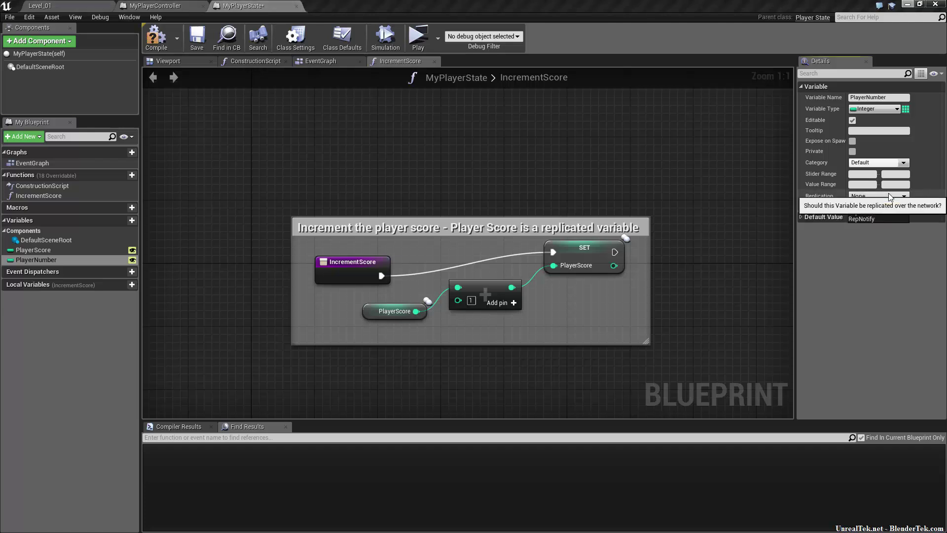
left_click(880, 197)
left_click(878, 209)
left_click(872, 197)
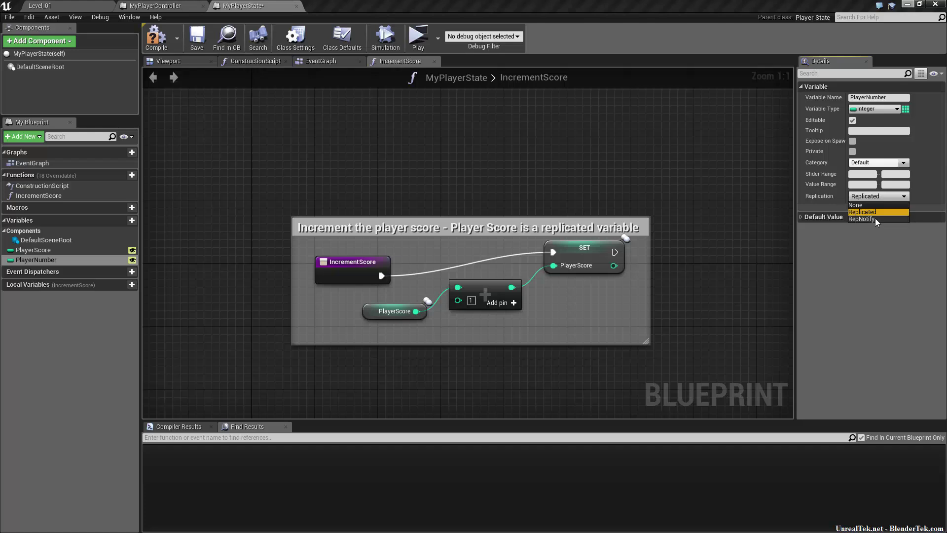
left_click(875, 218)
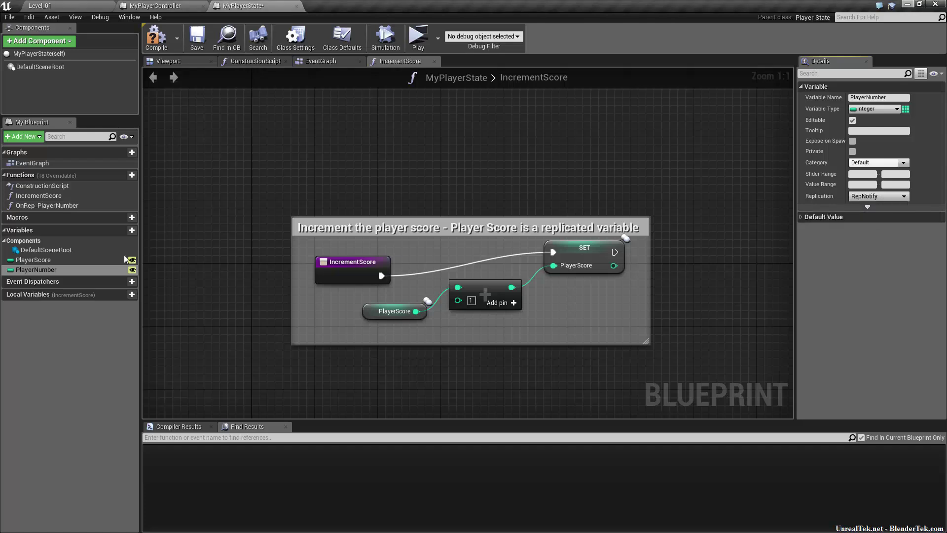
double_click(58, 204)
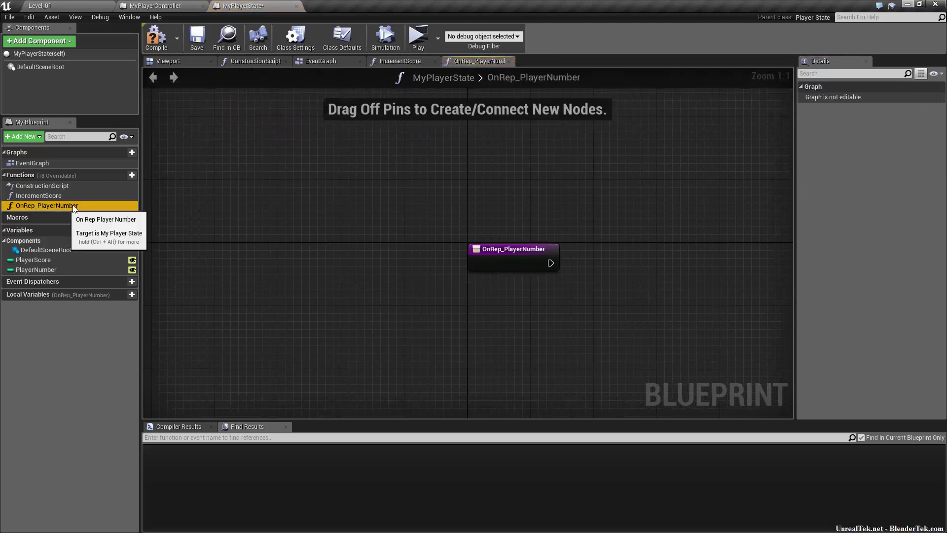
left_click(510, 62)
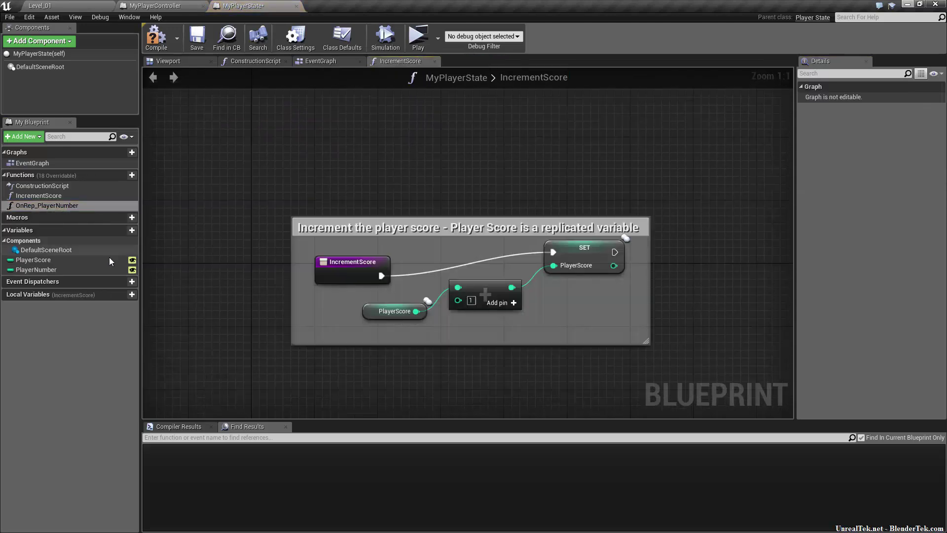
left_click(83, 269)
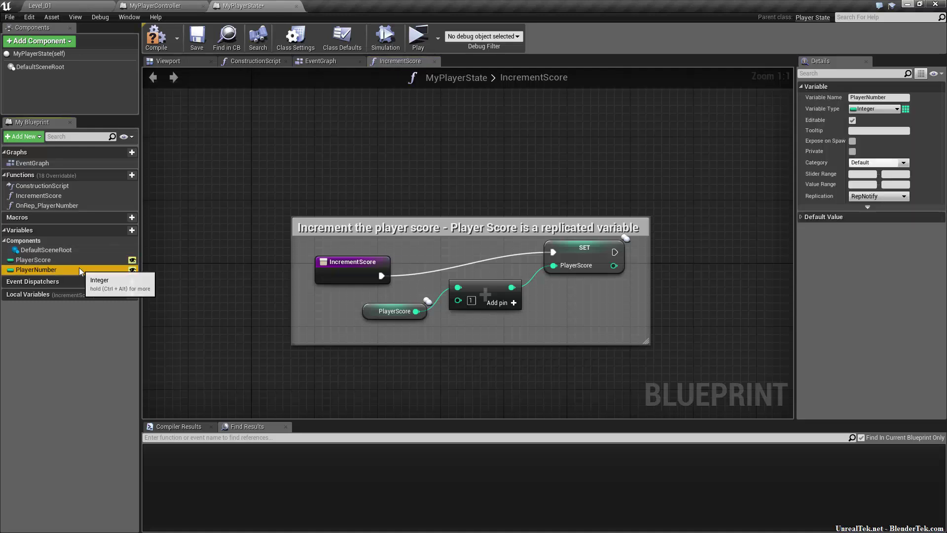
- In MyPlayerState's EventGraph, place a Custom Event node and name it NetworkingTestServerside
double_click(73, 164)
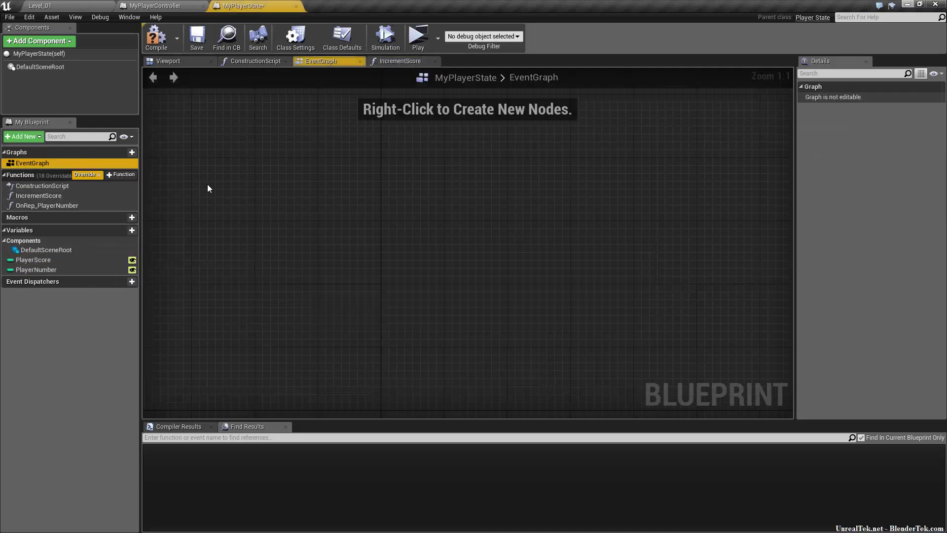
right_click(393, 218)
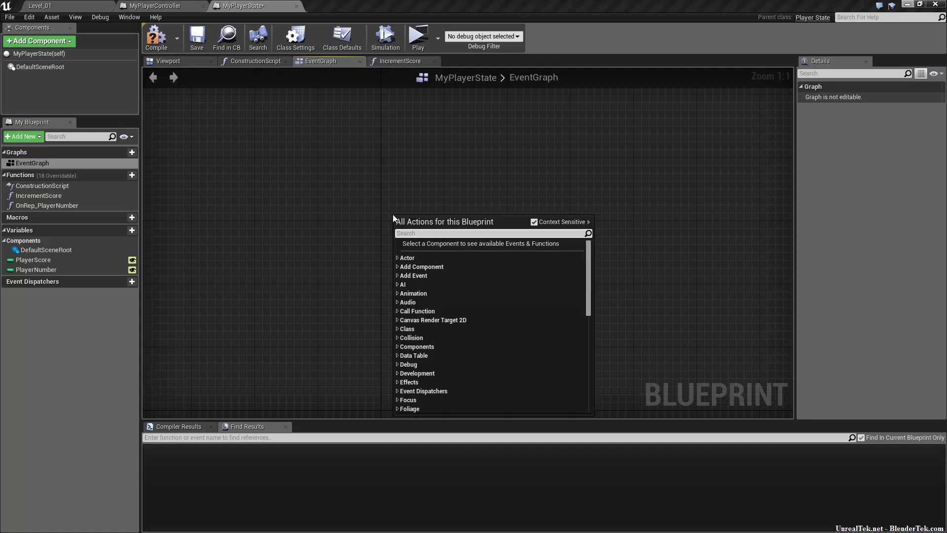
key("Escape")
key("ctrl+v")
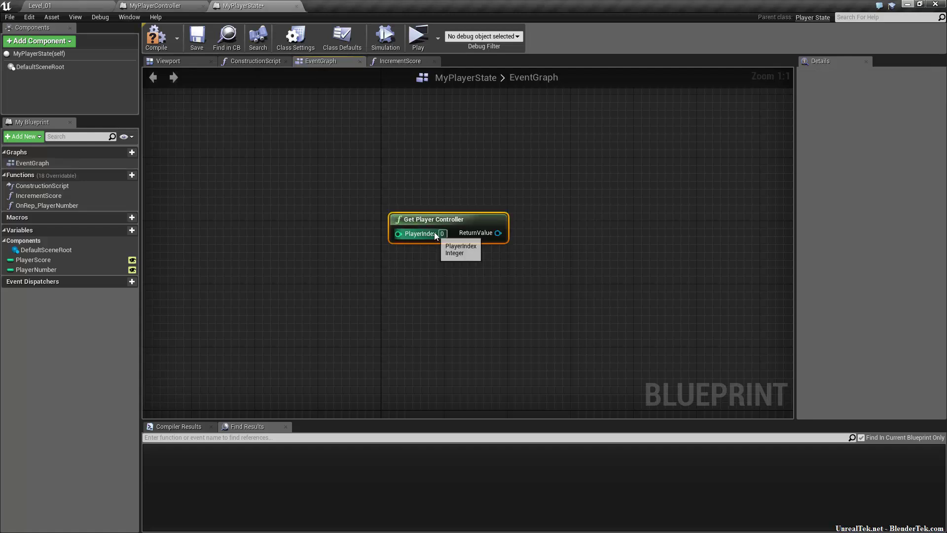
key("Delete")
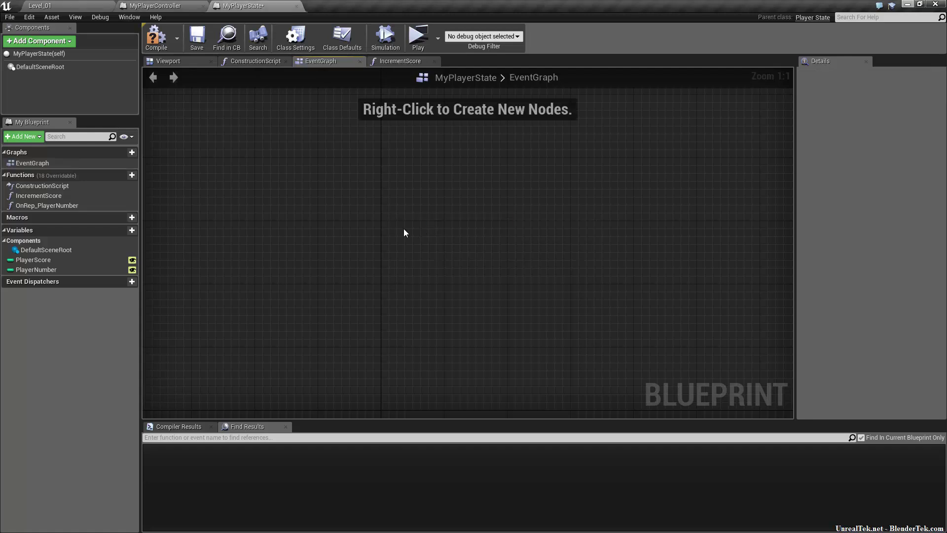
key("ctrl+v")
key("Delete")
key("ctrl+v")
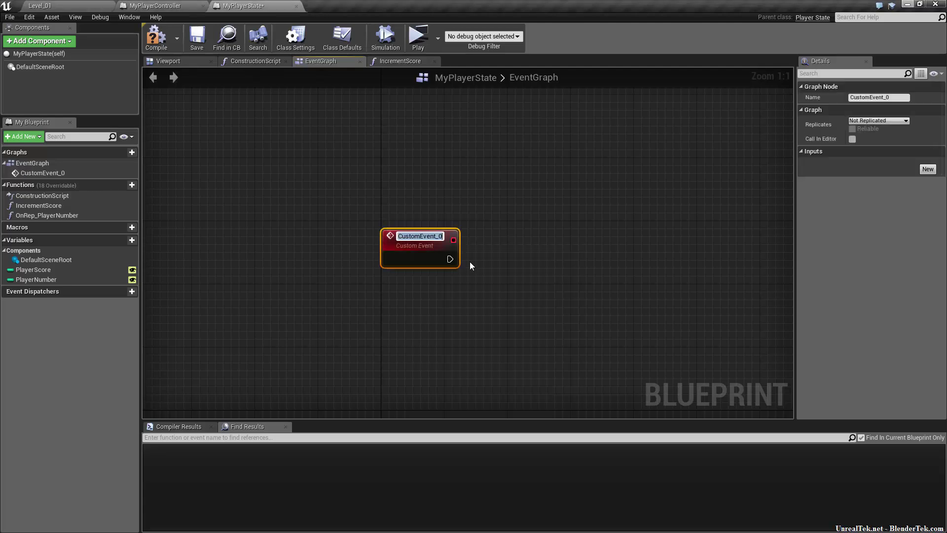
key("BackSpace")
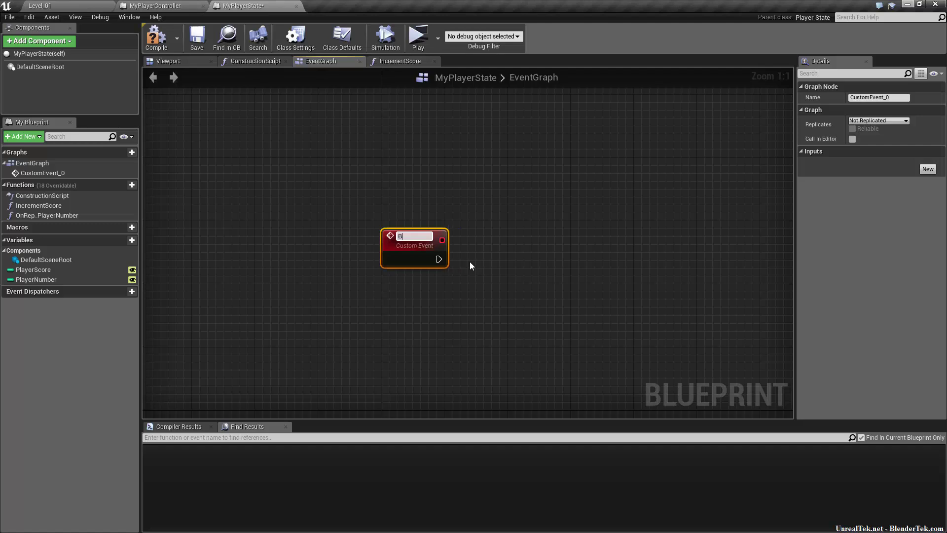
type("Networking")
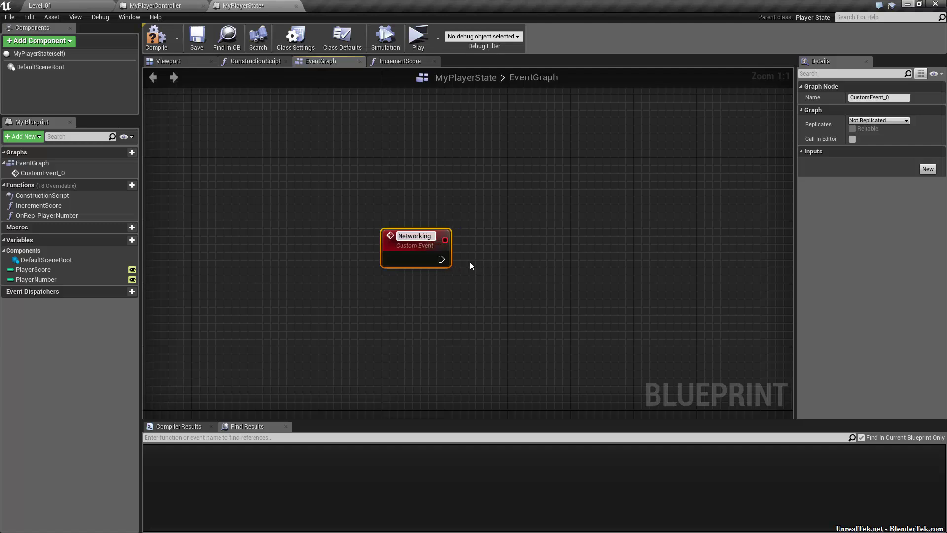
type("TestServerside")
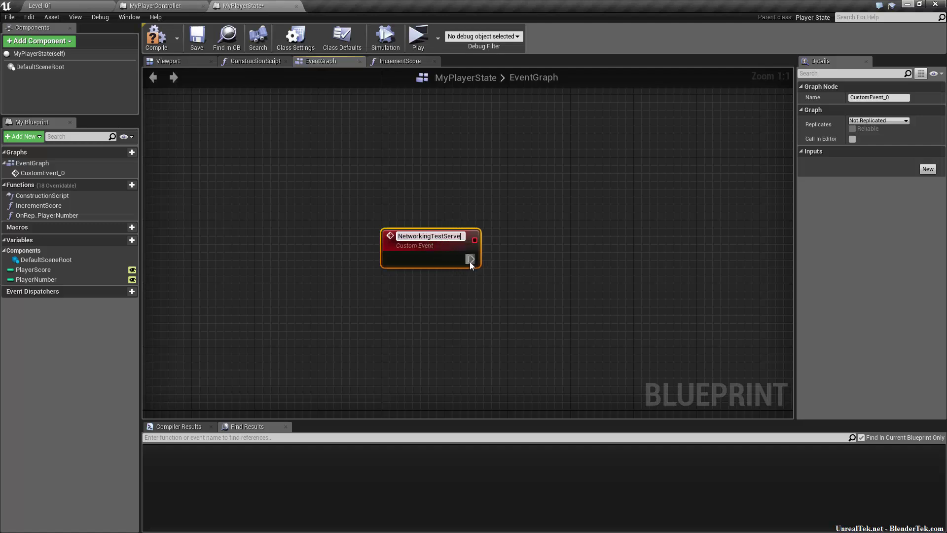
key("Return")
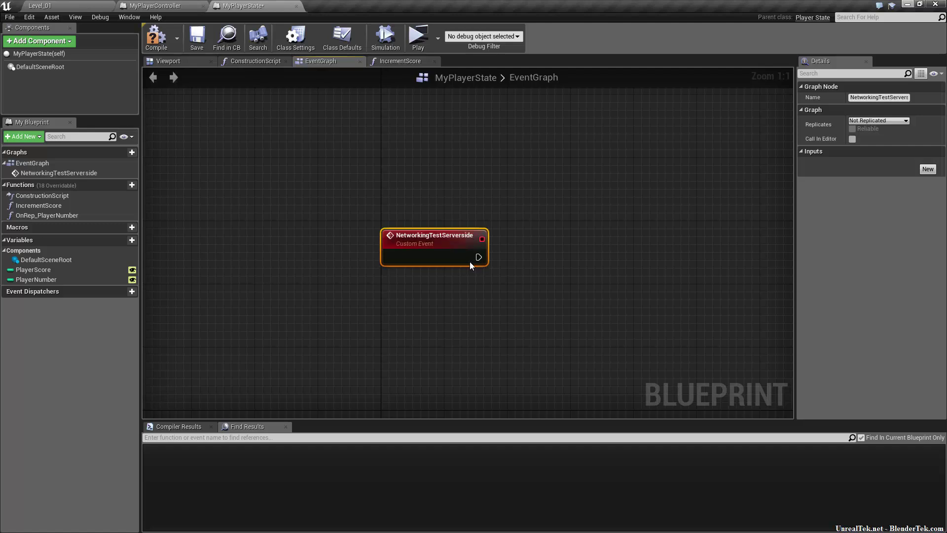
- Set NetworkingTestServerside's Replicates to Multicast (Executes On All), leaving Reliable unchecked
left_click(876, 121)
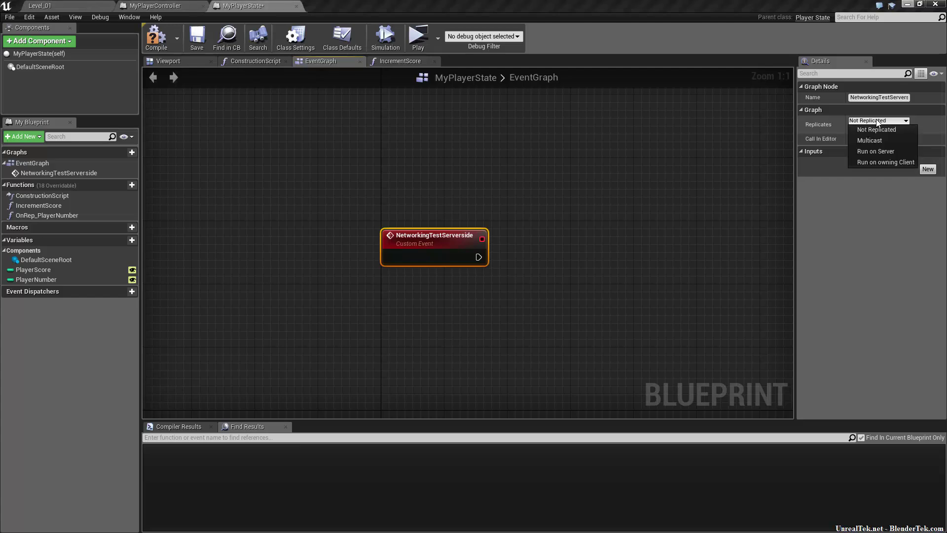
left_click(870, 141)
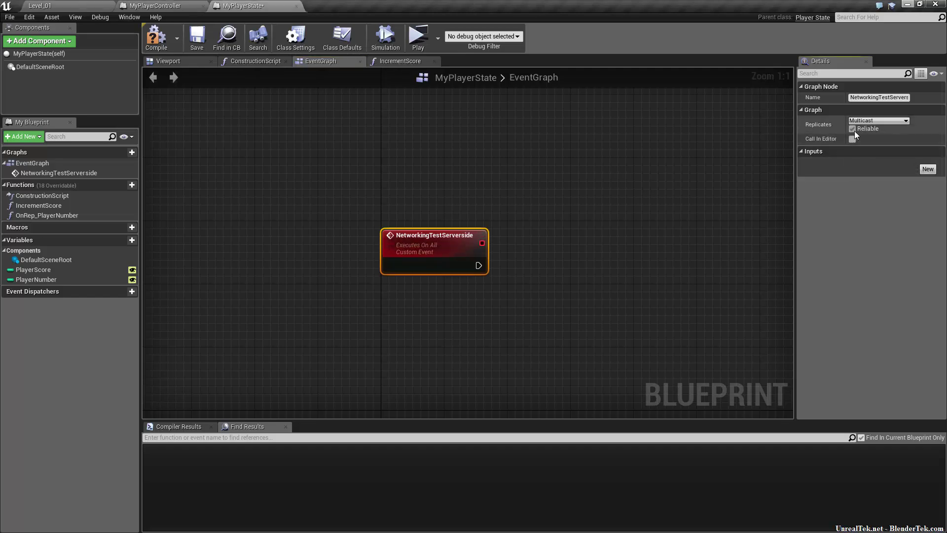
left_click(853, 129)
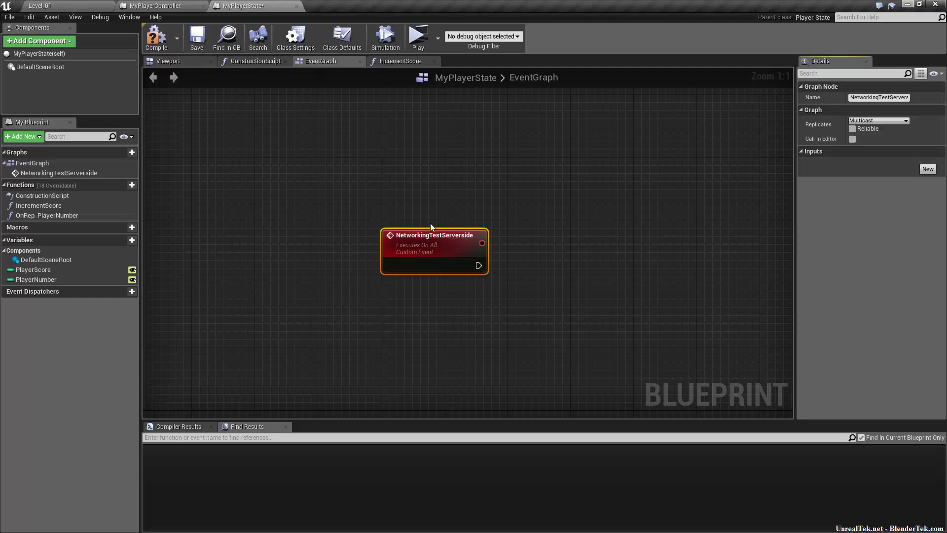
- Close the MyPlayerState and MyPlayerController tabs and fly the viewport camera over the town square
left_click(296, 6)
left_click(202, 7)
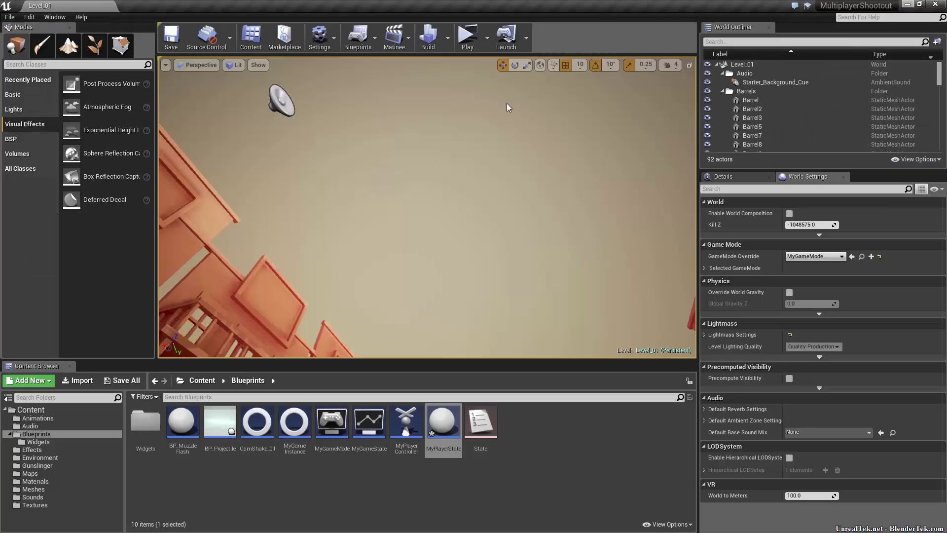
right_click_drag(475, 129, 475, 129)
right_click_drag(409, 231, 408, 231)
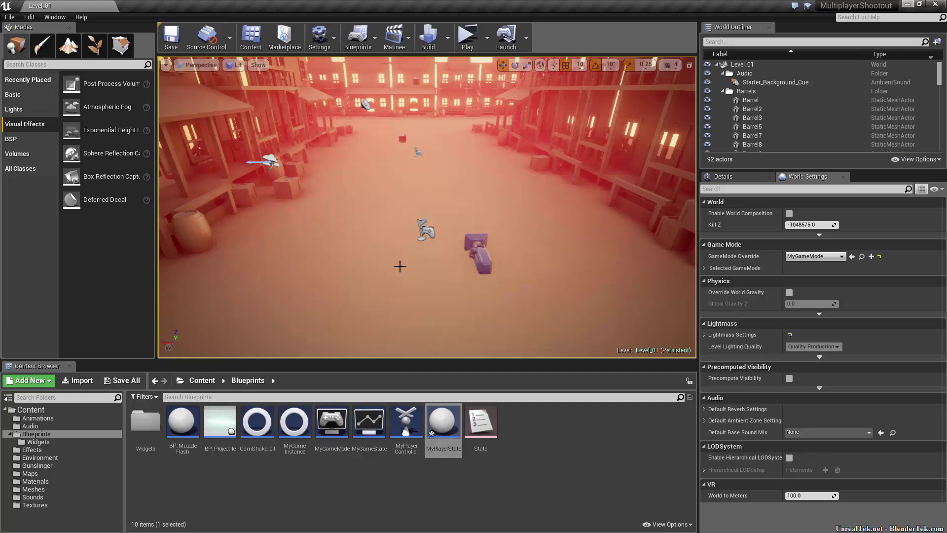
right_click_drag(442, 194, 351, 296)
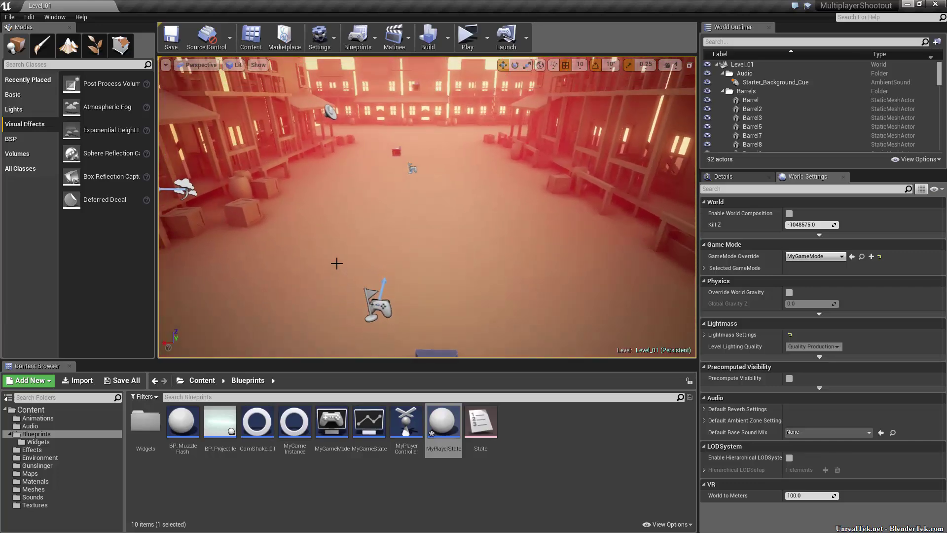